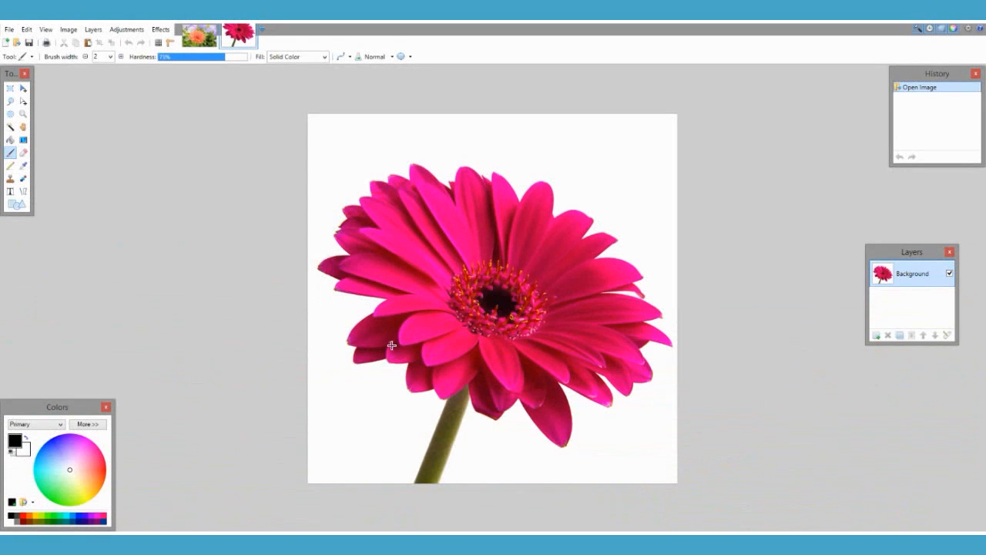
Select the white background around the pink flower with the Magic Wand at 50% tolerance and erase it
left_click(199, 35)
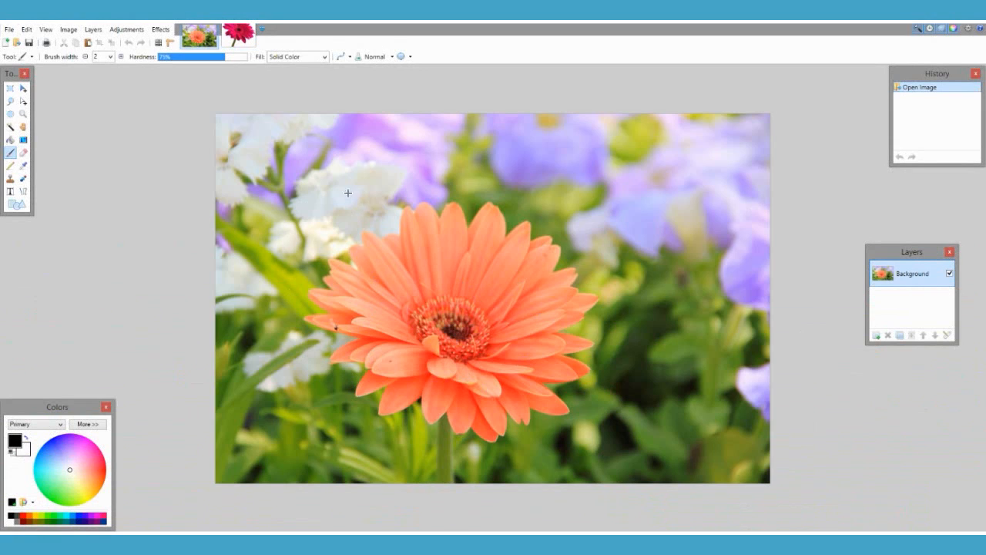
left_click(251, 40)
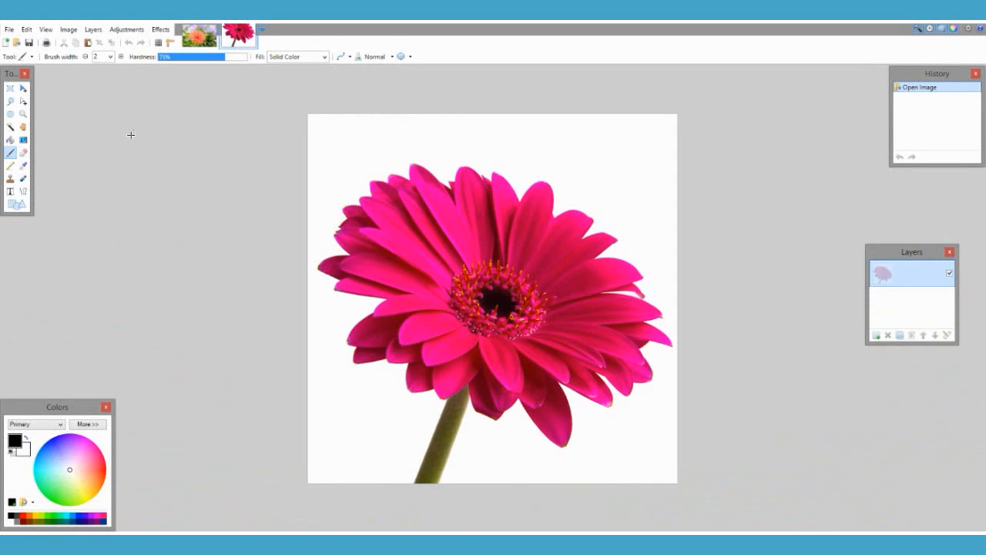
left_click(10, 128)
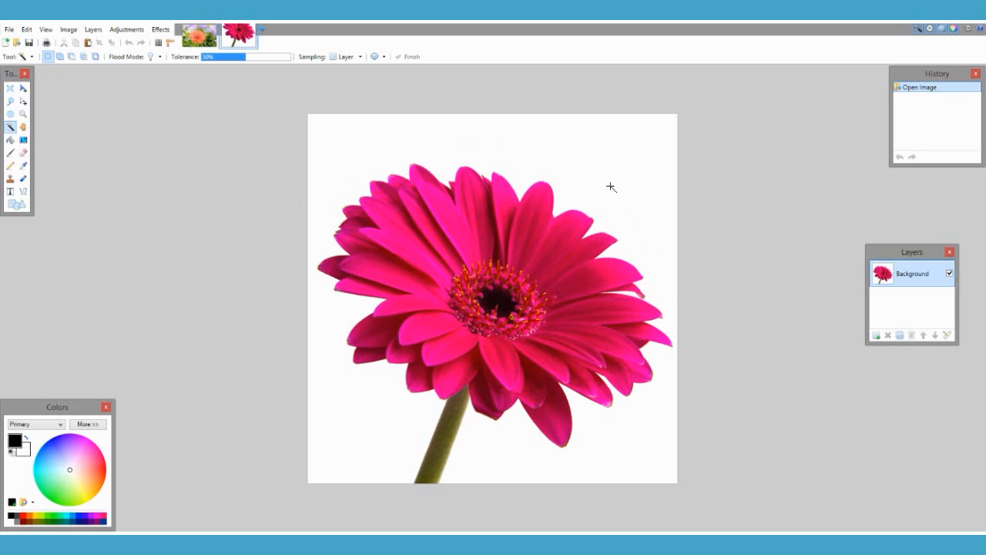
left_click(595, 161)
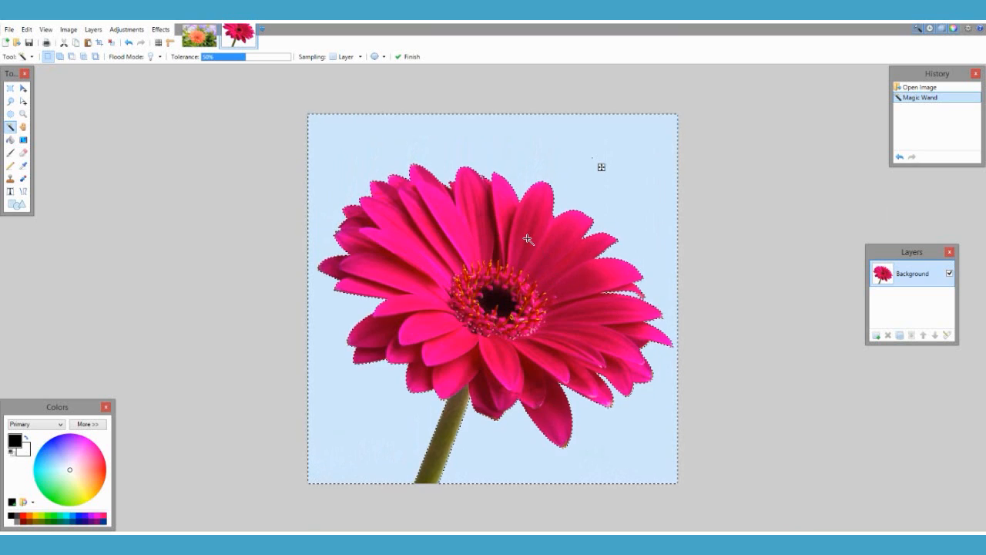
key("Delete")
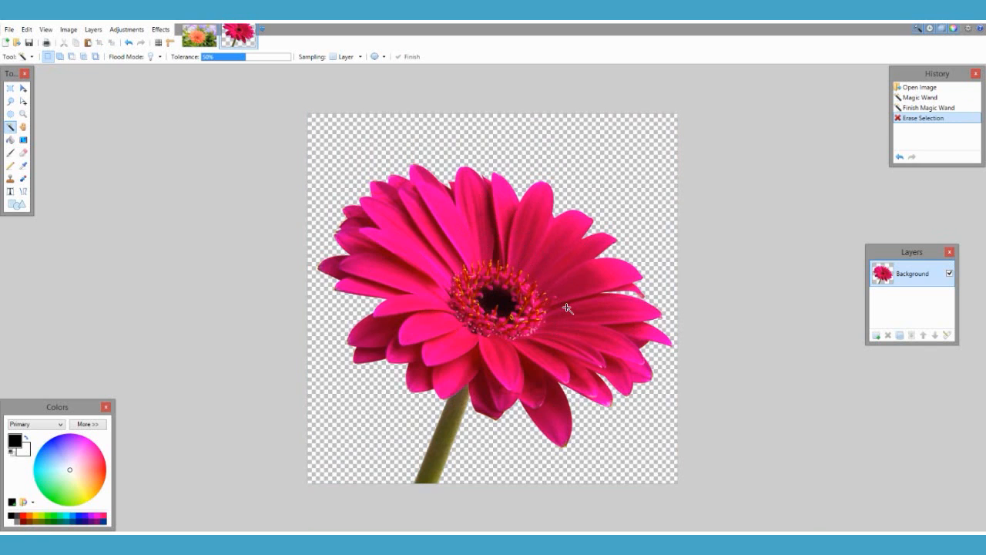
scroll(494, 272, "down", 1)
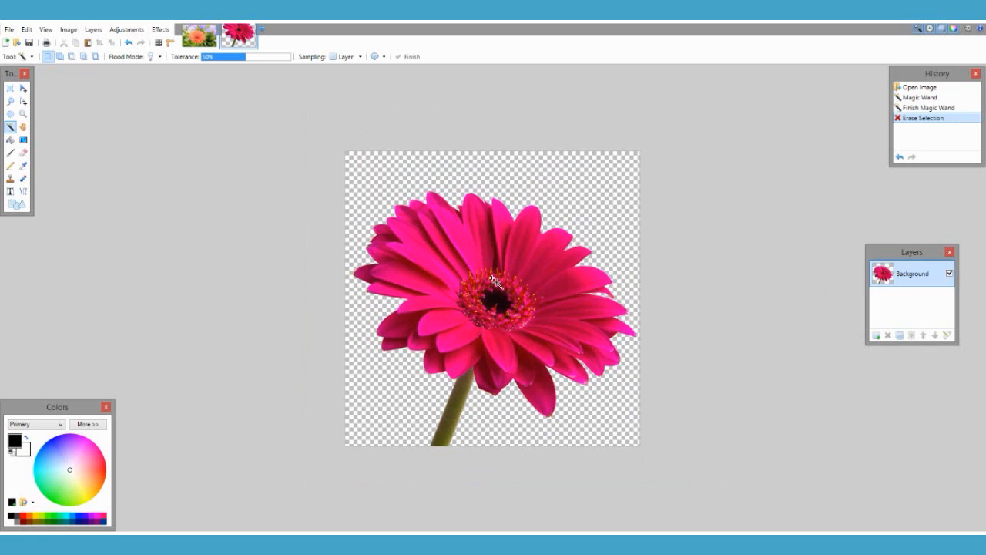
scroll(493, 279, "up", 2)
scroll(483, 311, "down", 1)
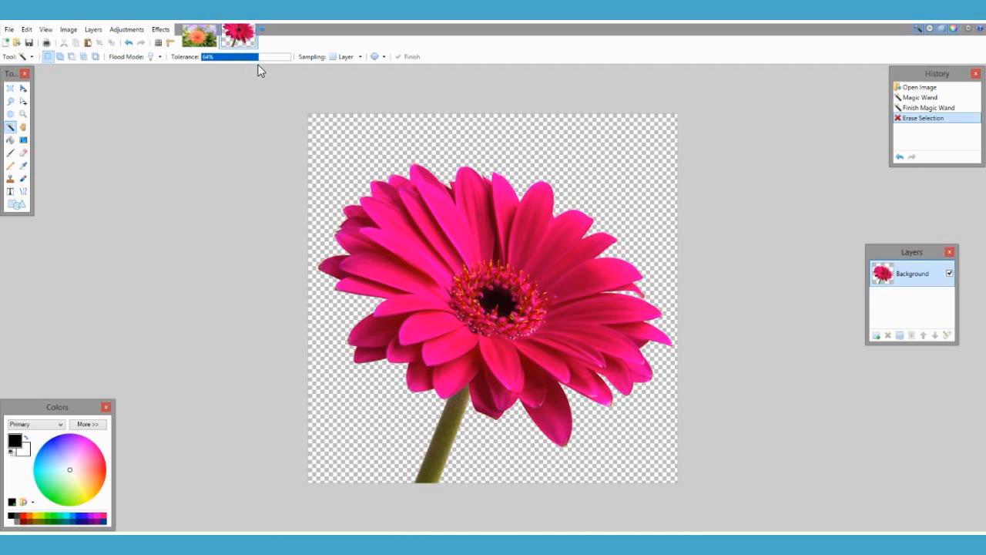
Sample a petal's pink, darken it to value 32 (51001D), and flood-fill the transparent background around the flower with it
left_click(23, 165)
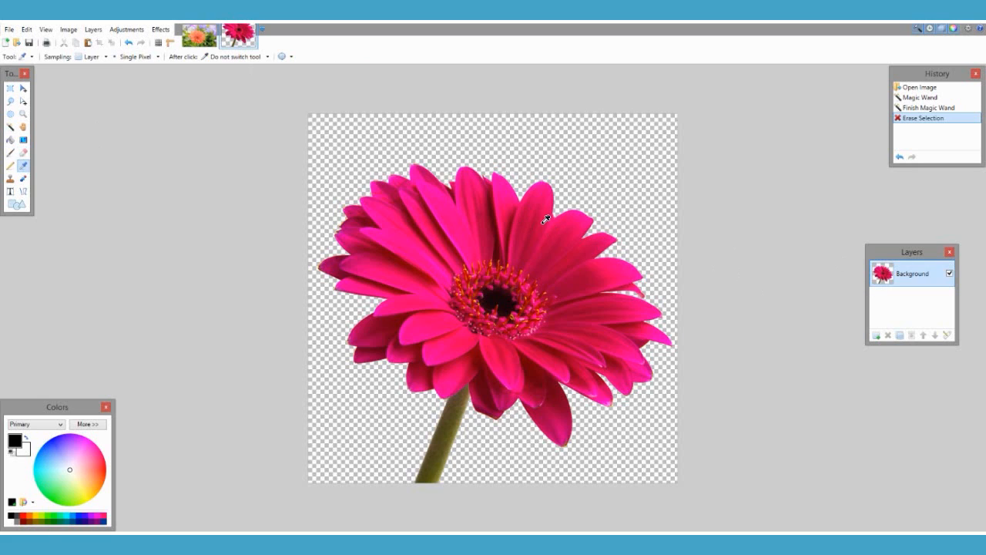
left_click(546, 219)
left_click(88, 425)
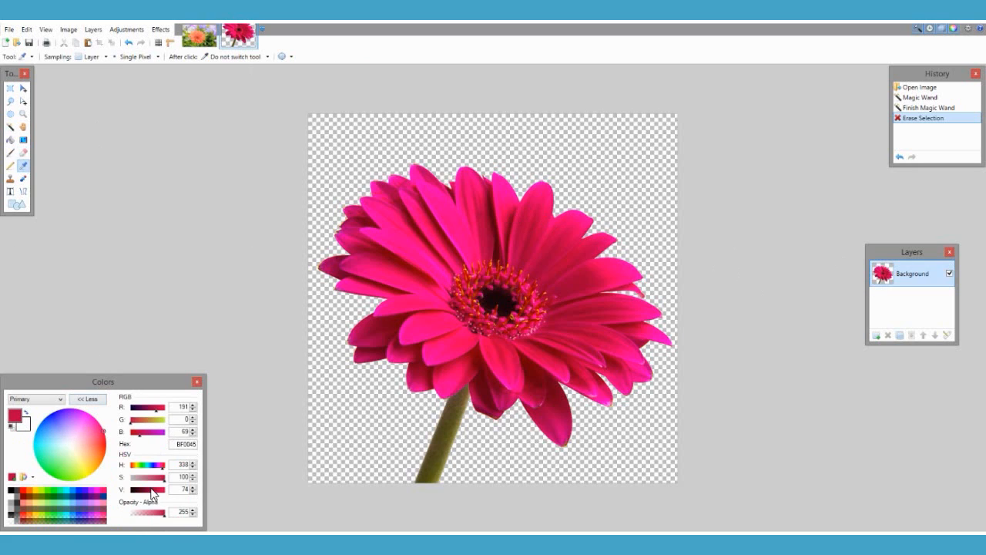
left_click_drag(153, 493, 142, 491)
left_click(10, 140)
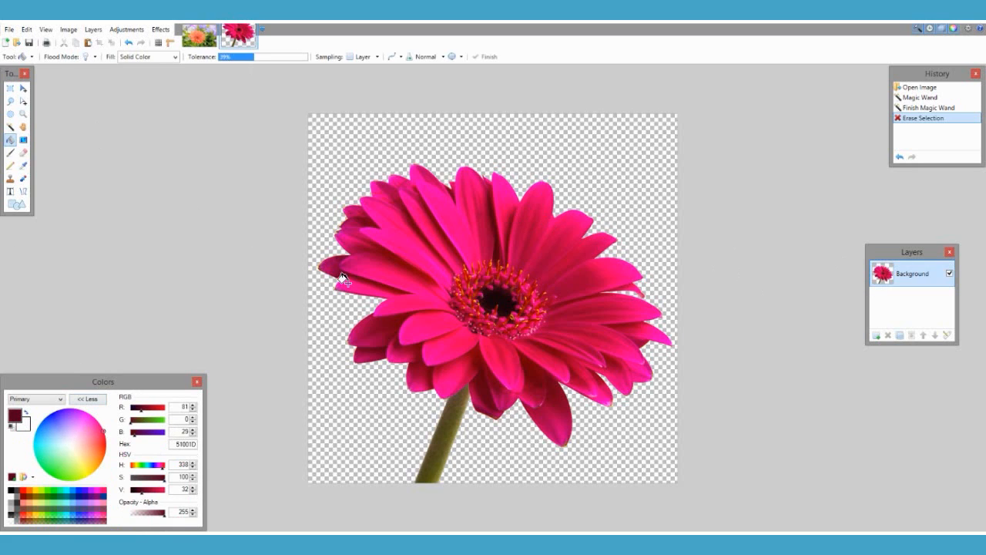
left_click(628, 185)
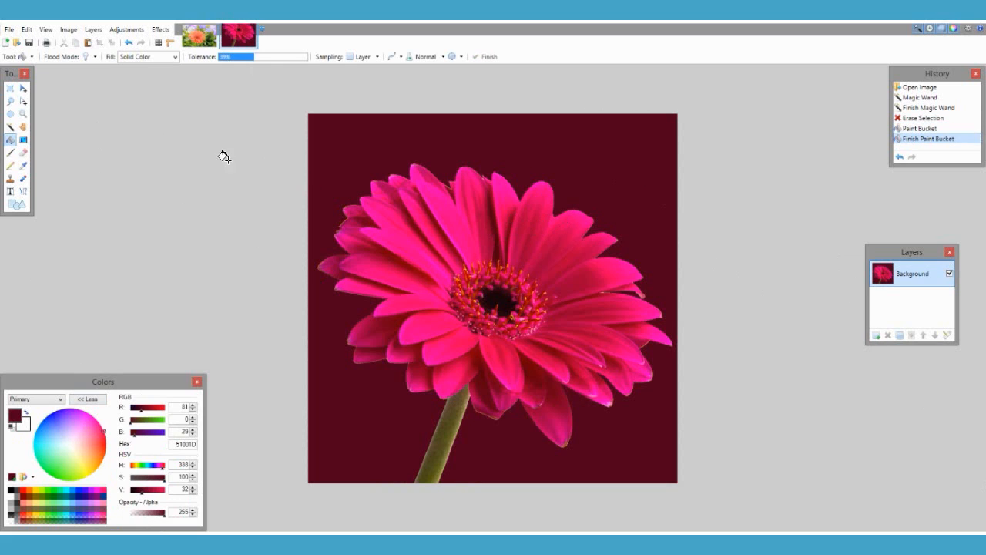
Select the dark red background with the Magic Wand, lower the tolerance until the petals are excluded, and erase the selection
left_click(10, 126)
left_click(571, 154)
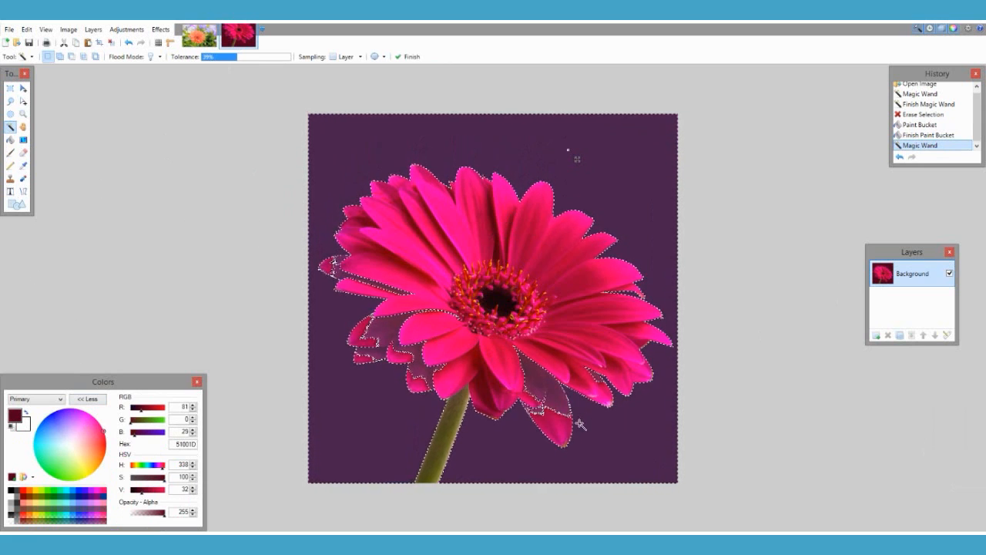
left_click_drag(233, 56, 207, 57)
key("Delete")
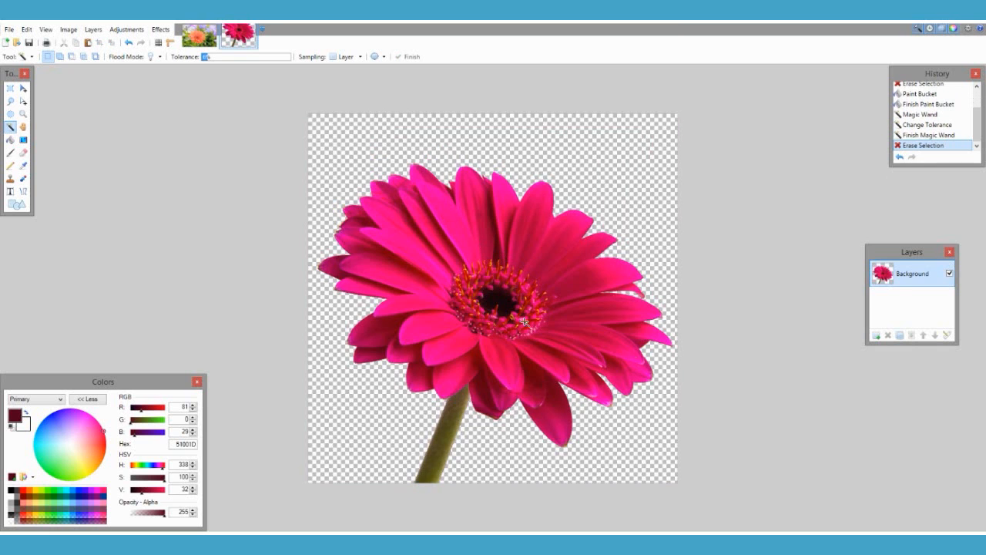
Switch to the orange flower image
left_click(200, 36)
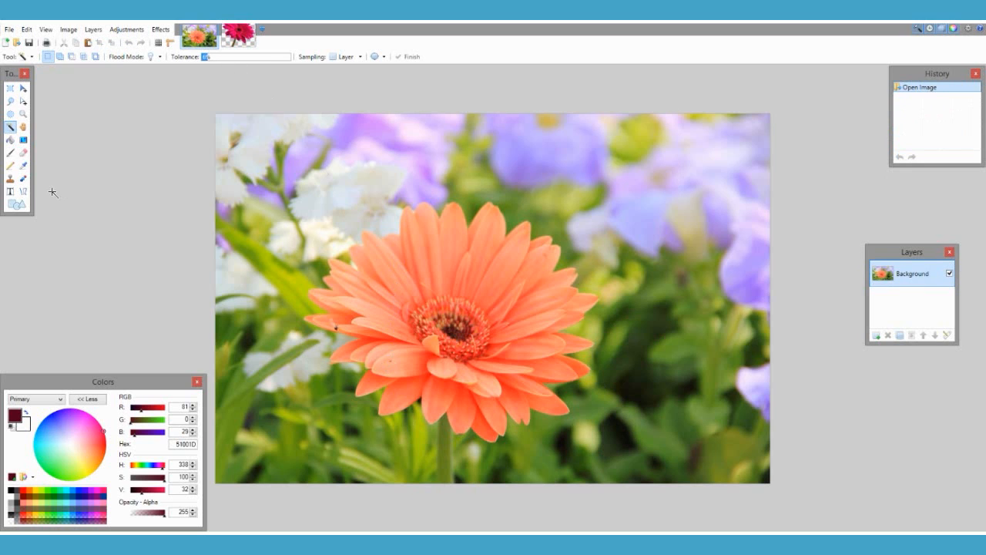
Try to flood-fill the green background around the orange flower with dark red at 48% tolerance, and undo the fill
left_click(24, 192)
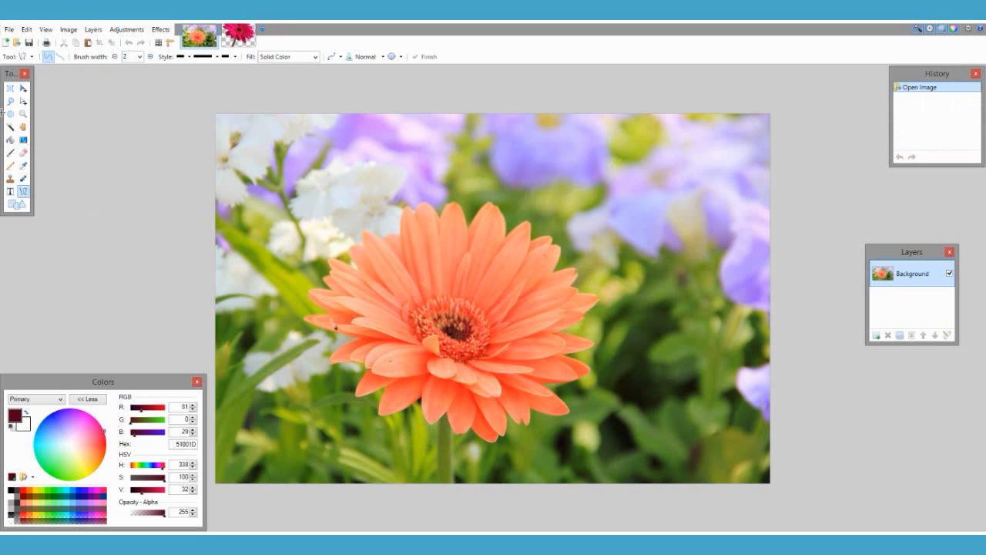
left_click(10, 139)
left_click(576, 251)
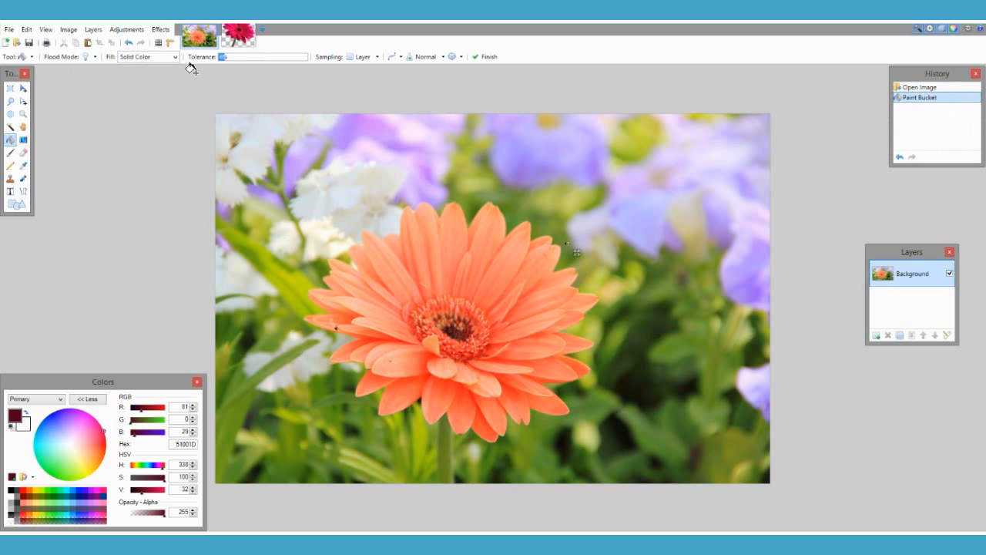
left_click_drag(250, 62, 262, 64)
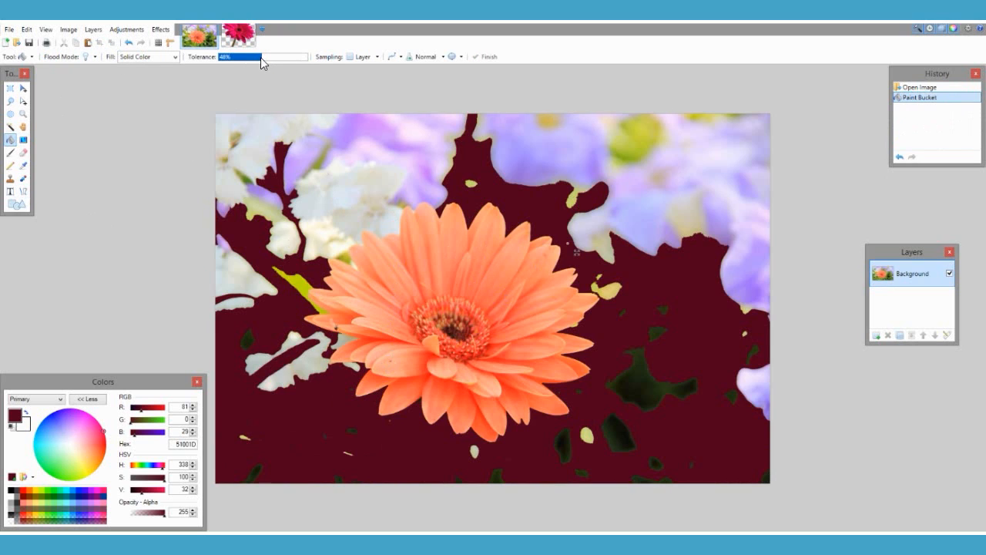
key("ctrl+z")
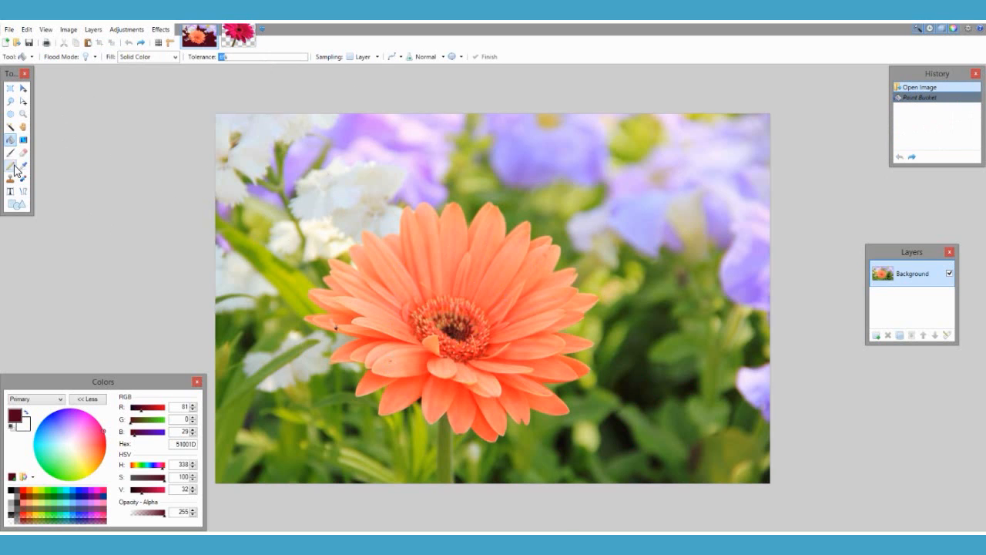
Try to select the garden background around the orange flower with the Magic Wand, raising the tolerance to 50%, and deselect
left_click(10, 126)
left_click(574, 242)
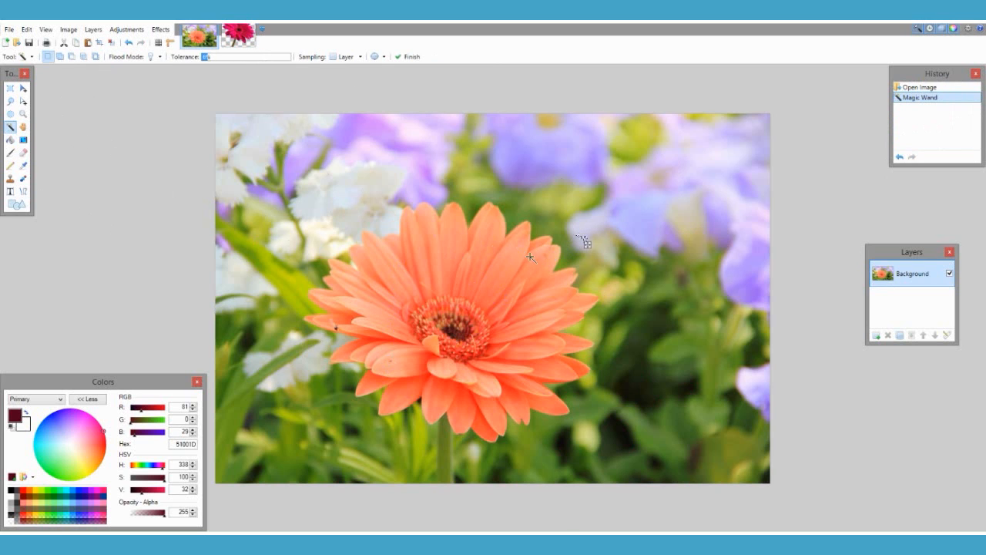
left_click(551, 216)
left_click(617, 306)
left_click(328, 178)
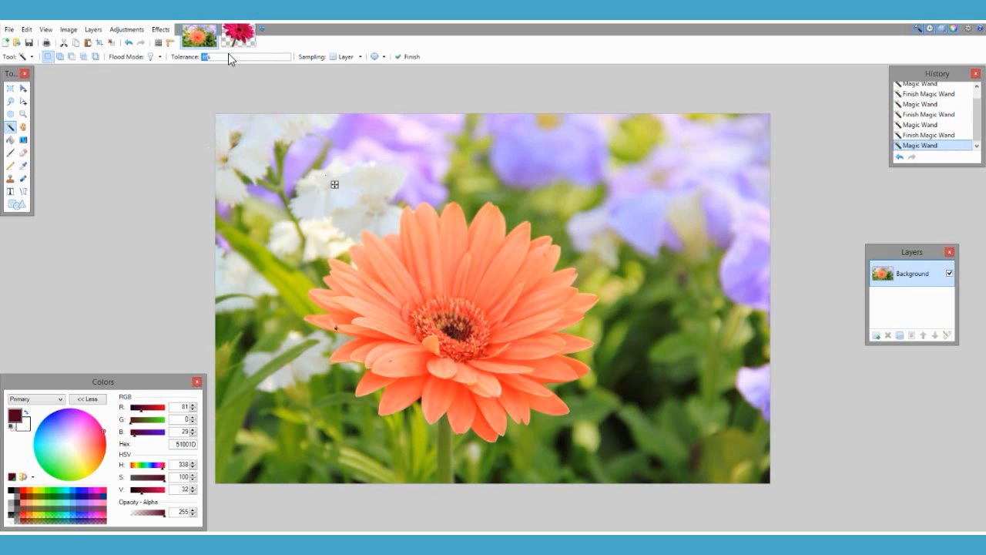
left_click(245, 56)
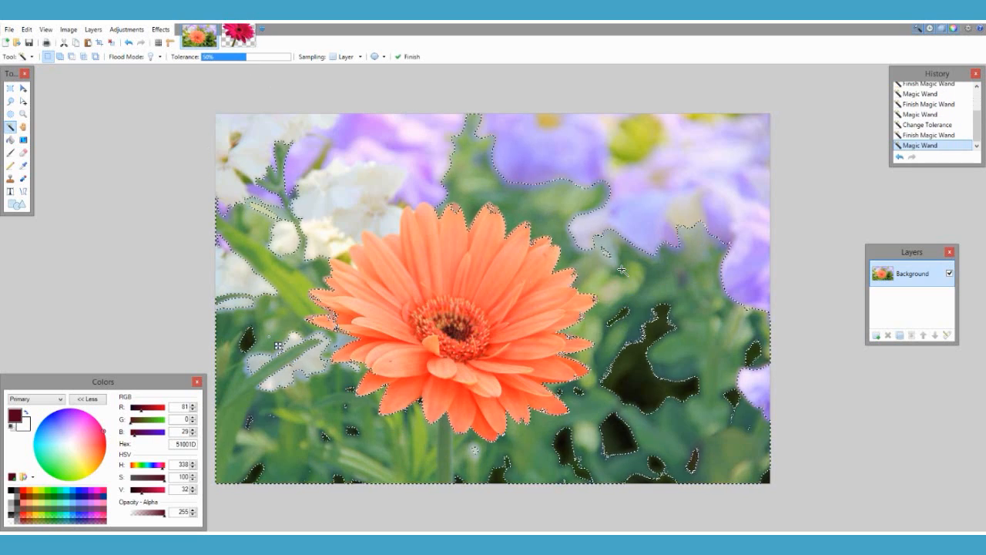
left_click(628, 276)
key("Return")
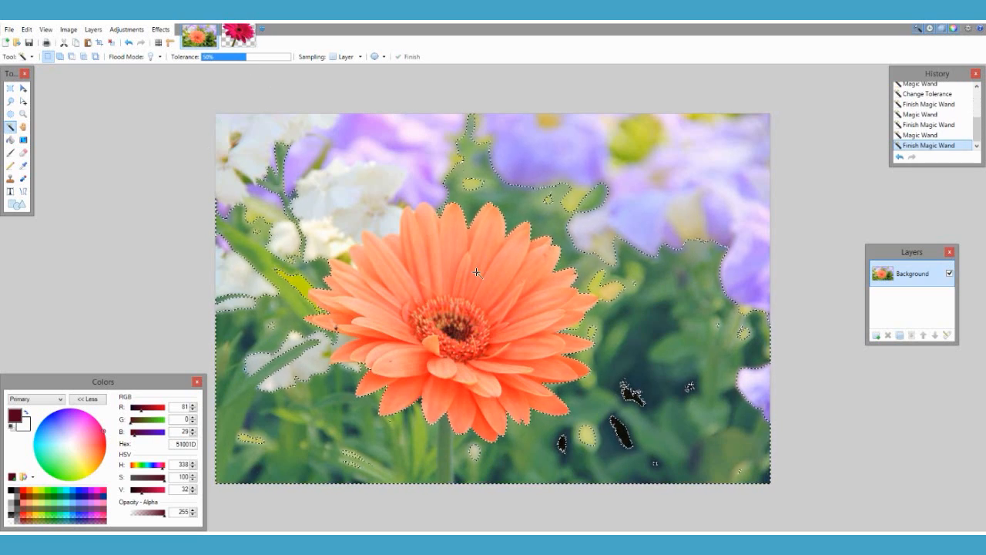
key("ctrl+d")
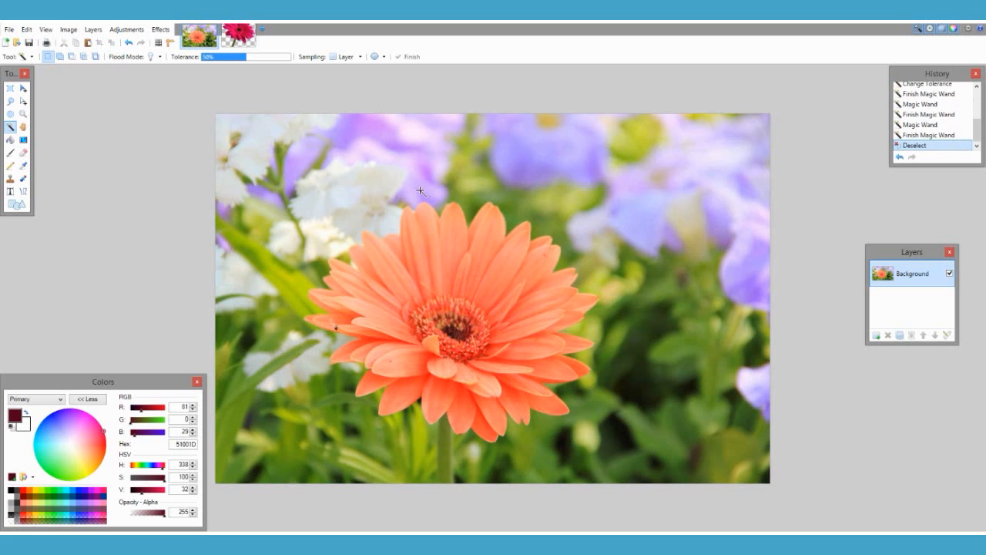
Add a new layer to the orange flower image and set the Line/Curve tool to brush width 4 with black as primary color
scroll(433, 349, "up", 2)
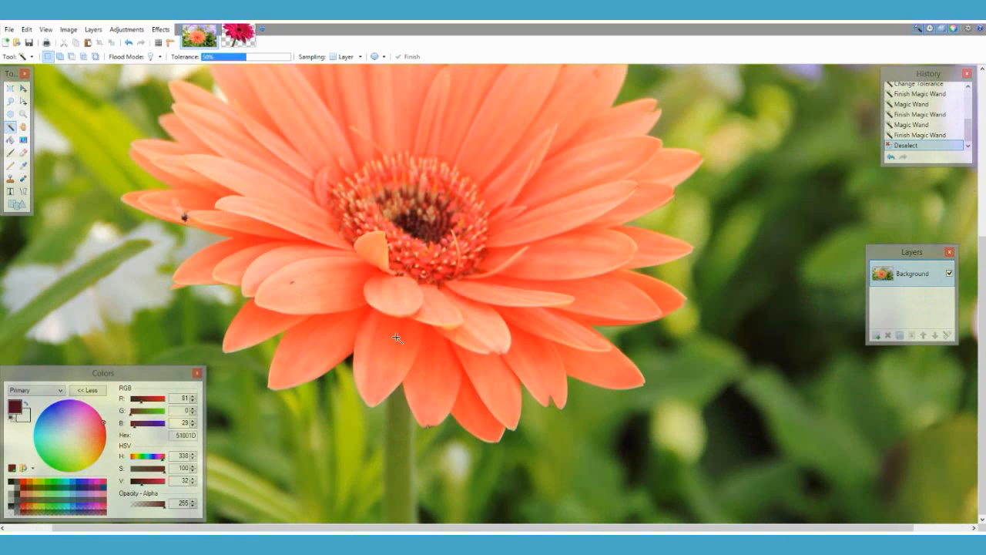
left_click(875, 335)
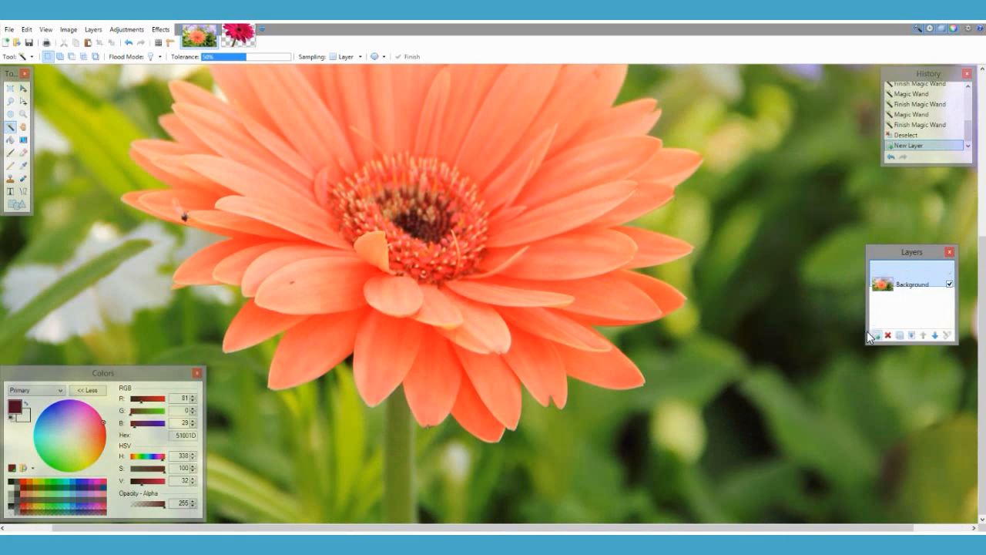
left_click(24, 192)
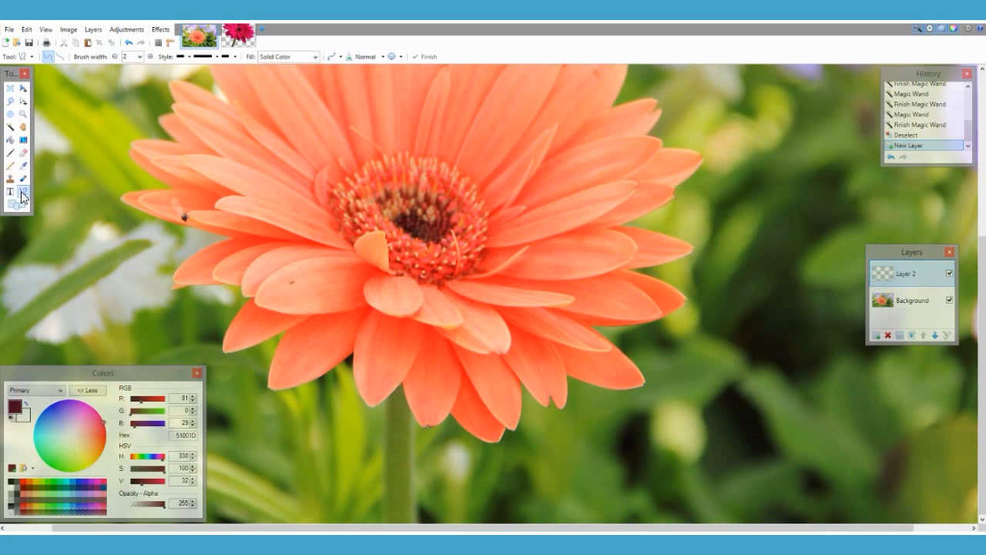
left_click(10, 152)
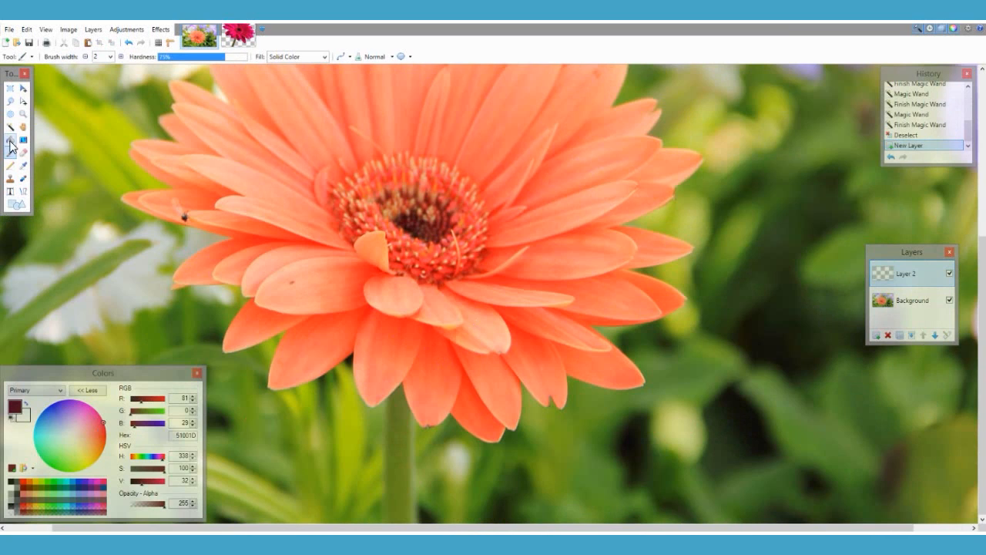
left_click(22, 193)
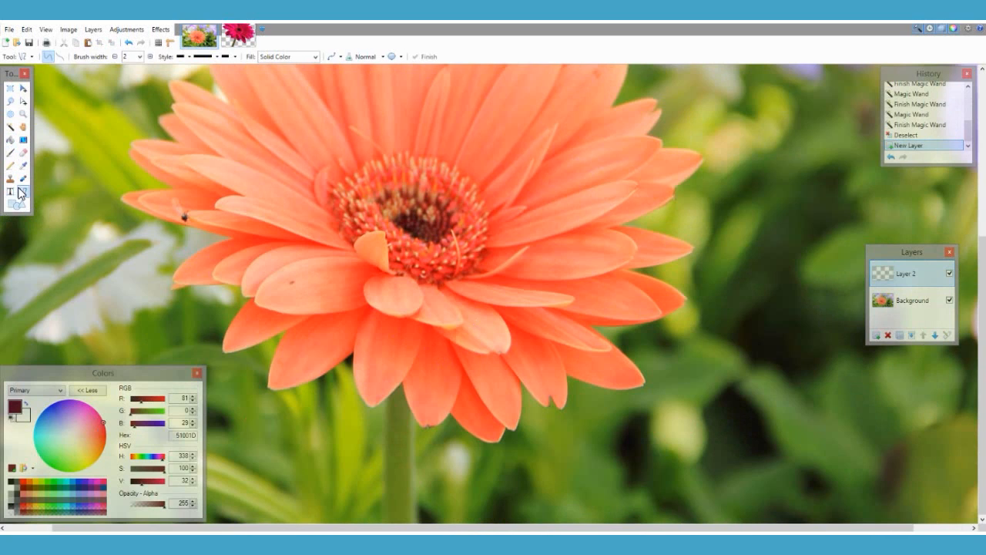
left_click(139, 57)
left_click(133, 96)
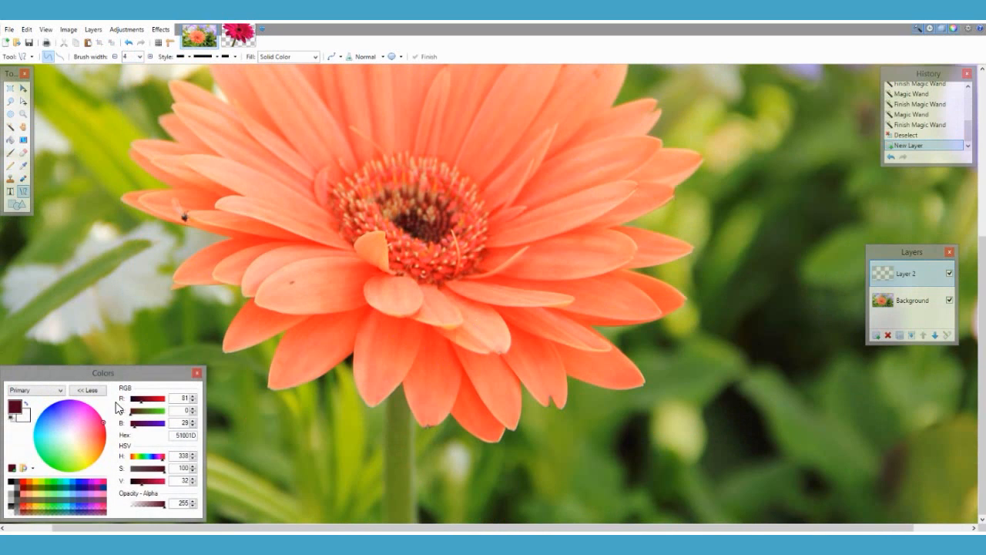
left_click(11, 482)
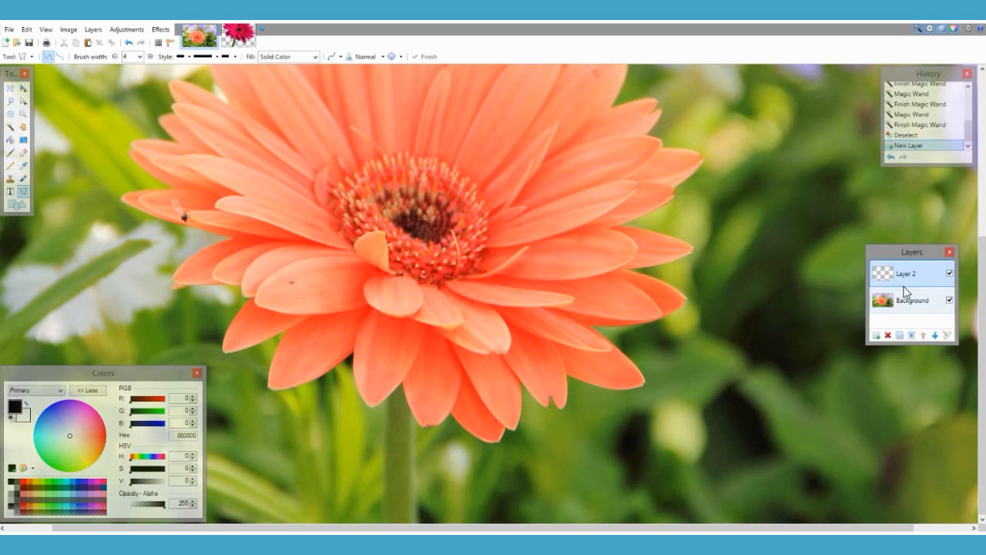
Draw a black line on the new layer down the stem's right edge and bend it to follow the stem's contour
scroll(411, 419, "up", 4, "ctrl")
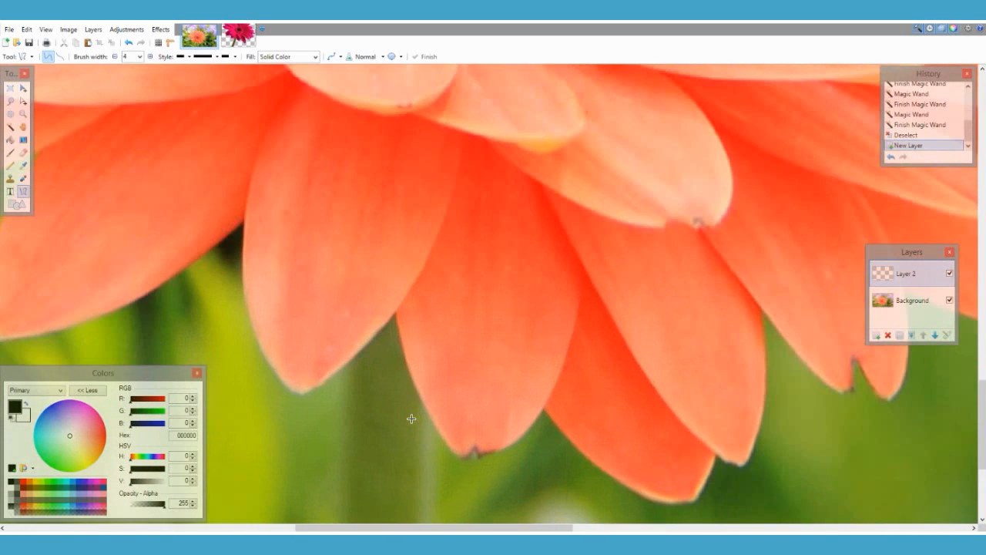
scroll(392, 328, "down", 3)
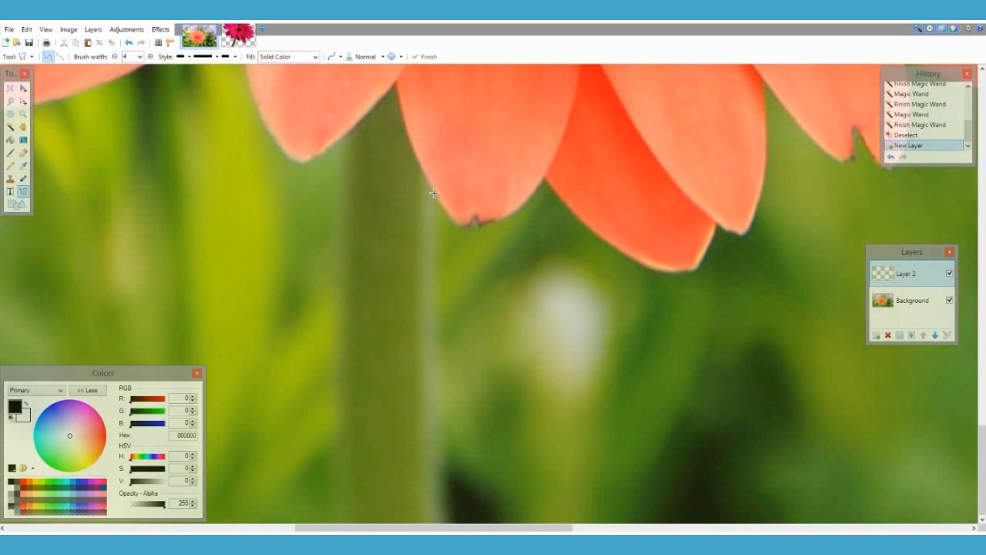
left_click_drag(434, 193, 435, 532)
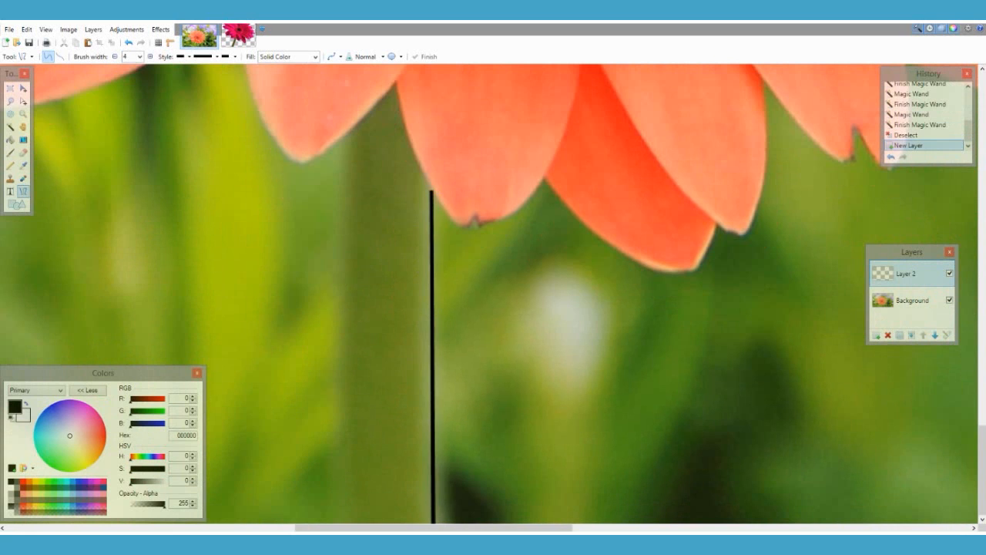
left_click_drag(435, 418, 432, 426)
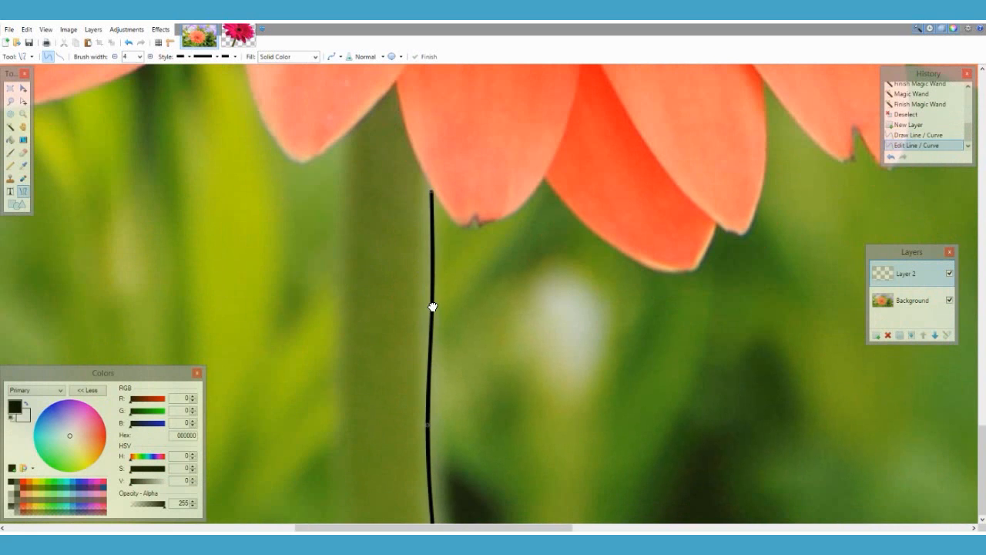
left_click_drag(433, 307, 429, 305)
key("Return")
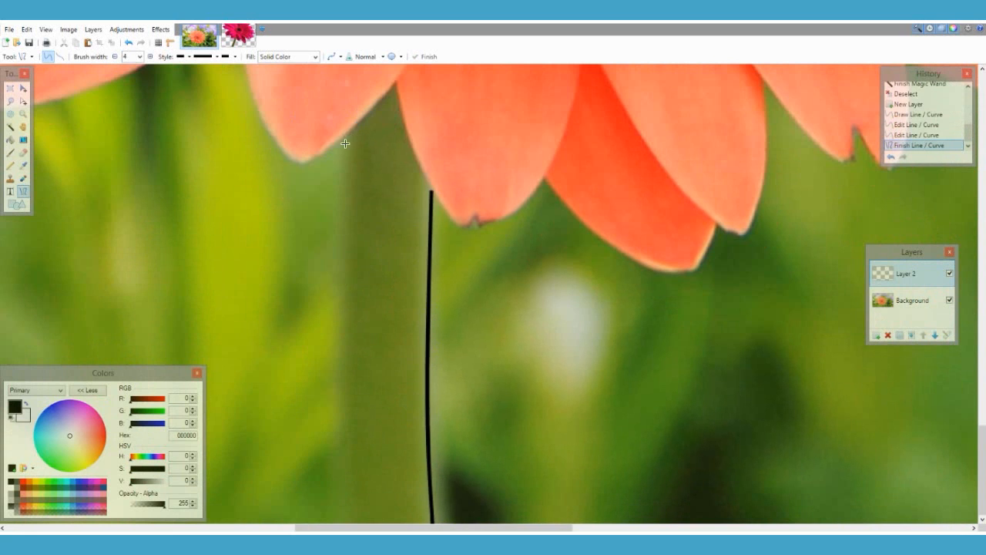
Draw a black line down the stem's left edge and bend it to follow the stem's contour
mouse_move(346, 144)
left_mouse_down()
mouse_move(314, 397)
mouse_move(331, 520)
mouse_move(342, 524)
left_mouse_up()
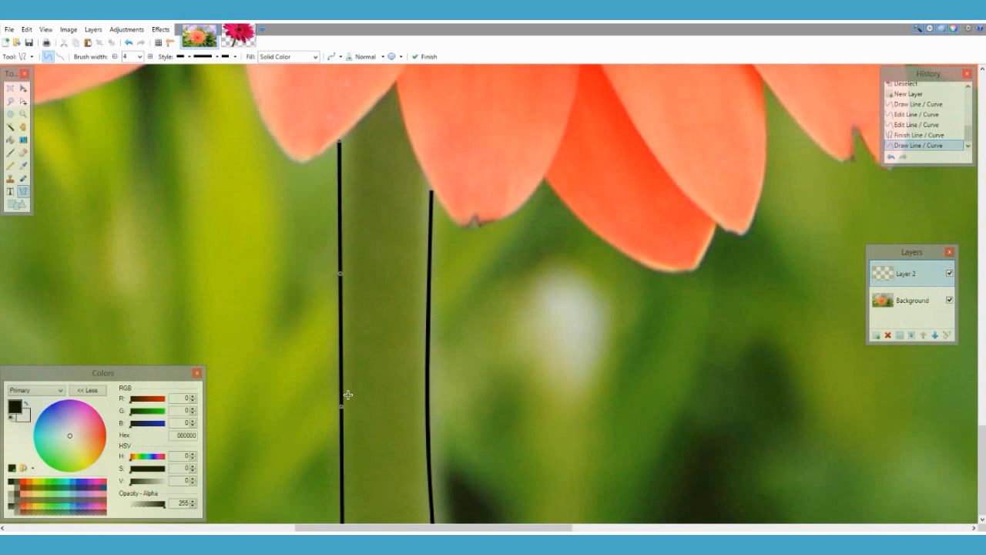
left_click_drag(342, 406, 337, 402)
left_click_drag(339, 273, 335, 272)
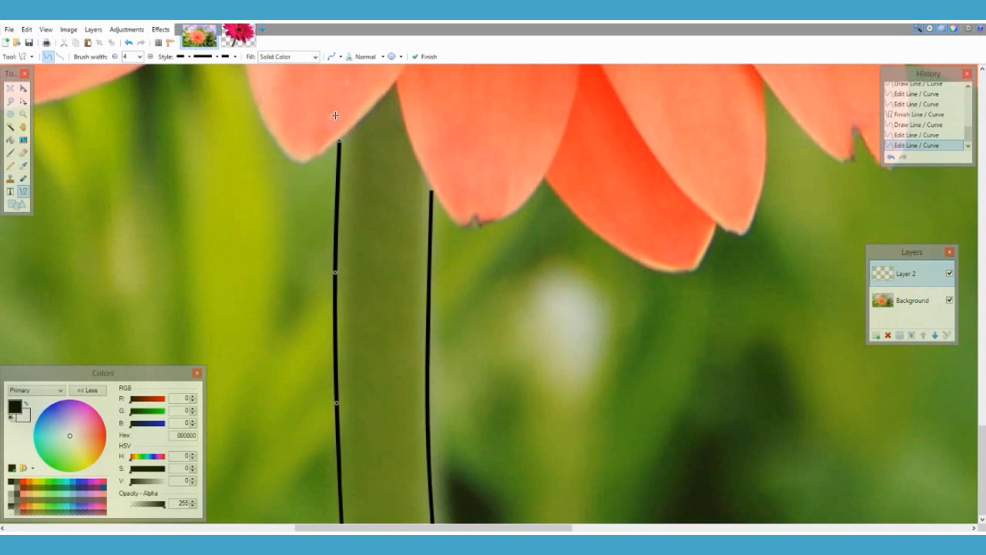
key("Return")
Trace the bottom edges of the first two petals right of the stem with bent black lines
left_click_drag(432, 189, 543, 182)
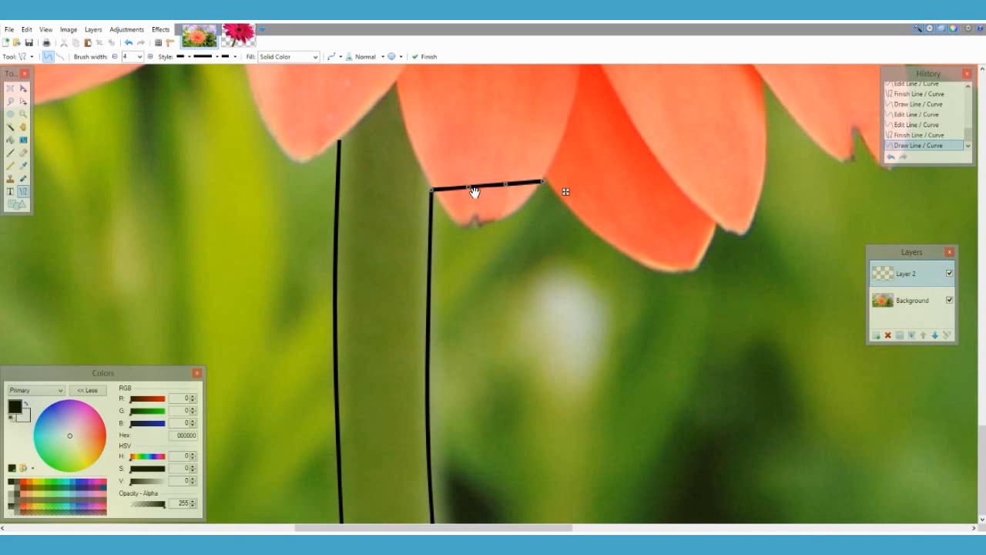
left_click_drag(474, 192, 470, 231)
mouse_move(510, 188)
left_mouse_down()
mouse_move(529, 206)
mouse_move(775, 242)
mouse_move(718, 228)
left_mouse_up()
key("Return")
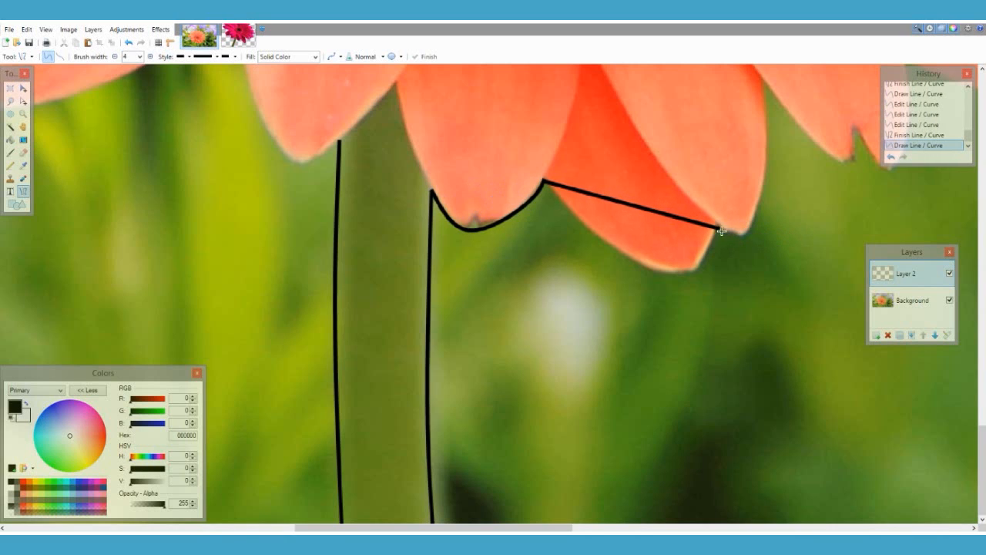
left_click_drag(604, 204, 678, 274)
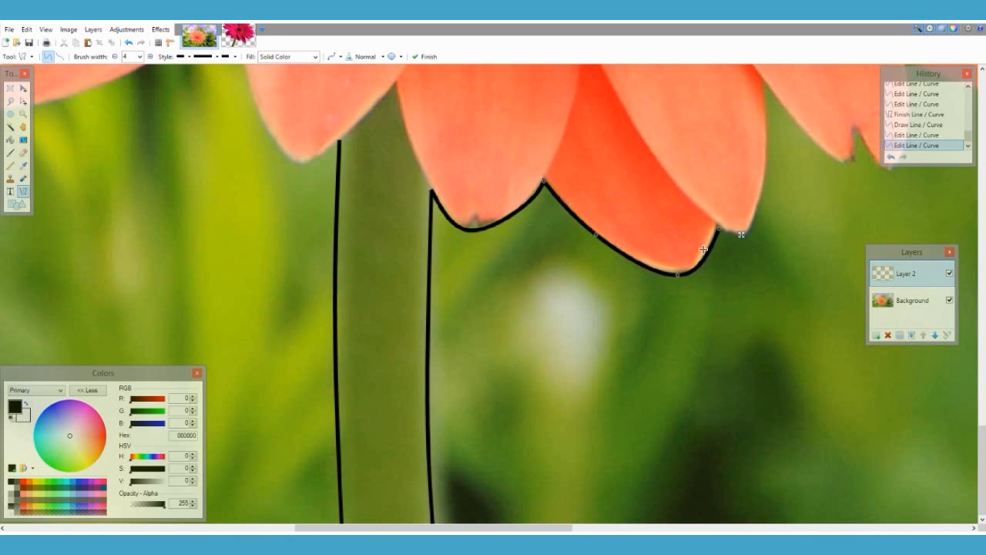
key("Return")
Trace the third petal right of the stem around its pointed bottom and up its right edge
left_click_drag(719, 226, 766, 84)
left_click_drag(735, 179, 755, 228)
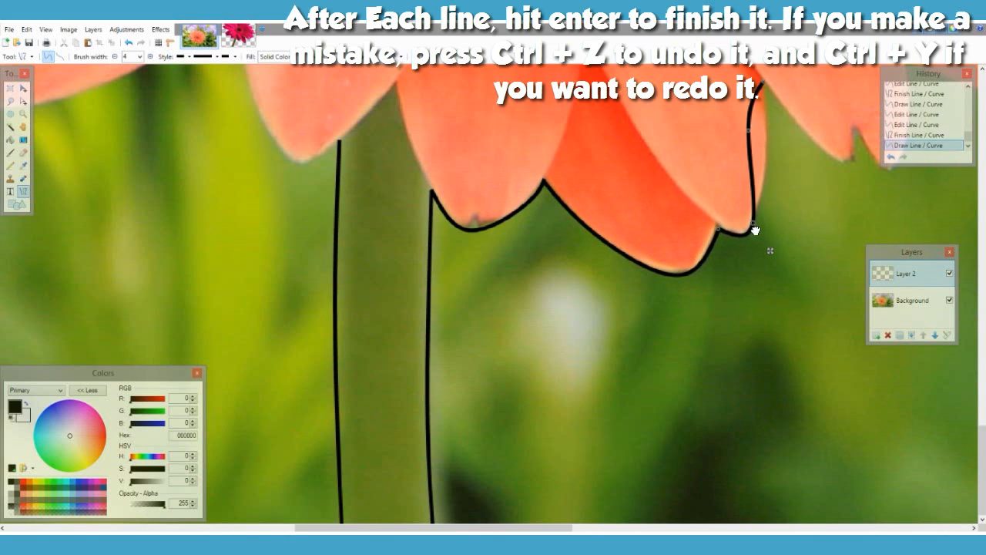
left_click_drag(750, 132, 769, 144)
key("Return")
Trace the notched petal at the flower's lower right, with one curve on each side of the notch
scroll(775, 158, "up", 3)
left_click_drag(764, 207, 857, 254)
mouse_move(795, 222)
left_mouse_down()
mouse_move(796, 251)
mouse_move(849, 288)
left_mouse_up()
key("Return")
left_click_drag(412, 528, 505, 527)
left_click_drag(527, 253, 579, 187)
left_click_drag(545, 231, 560, 293)
left_click_drag(562, 209, 583, 225)
key("Return")
Trace the long lower-right petal along its bottom edge, around the tip and back along its upper edge
left_click_drag(579, 188, 725, 91)
left_click_drag(628, 156, 769, 228)
left_click_drag(677, 123, 819, 200)
left_click_drag(769, 226, 770, 233)
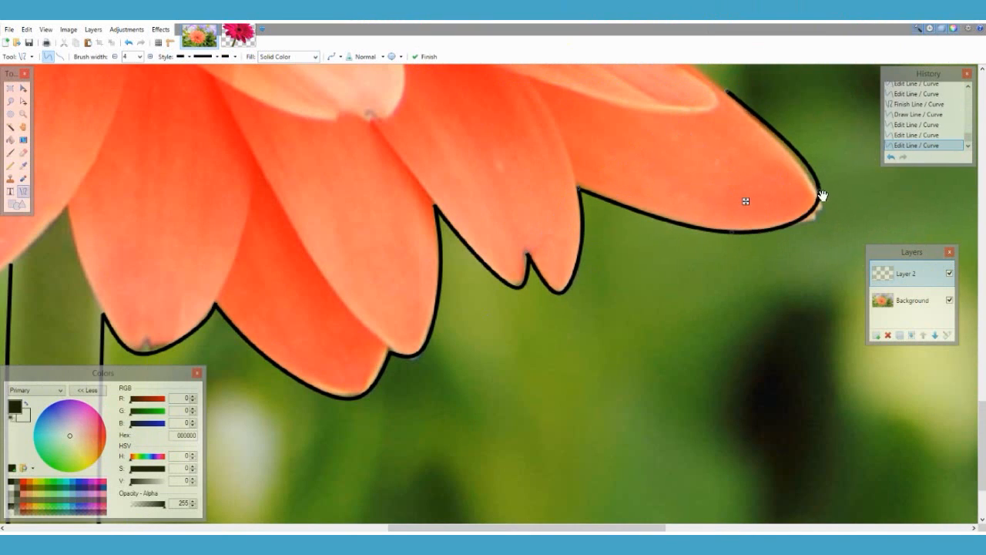
left_click_drag(821, 200, 824, 206)
key("Return")
scroll(778, 254, "up", 3)
mouse_move(725, 337)
left_mouse_down()
mouse_move(652, 284)
mouse_move(729, 338)
left_mouse_up()
key("Return")
Trace the lower edge of the next petal up the right side, out to its tip
mouse_move(653, 284)
left_mouse_down()
mouse_move(903, 241)
mouse_move(951, 201)
left_mouse_up()
left_click_drag(656, 288, 658, 287)
left_click_drag(753, 257, 765, 276)
scroll(764, 277, "right", 5)
scroll(764, 276, "up", 2)
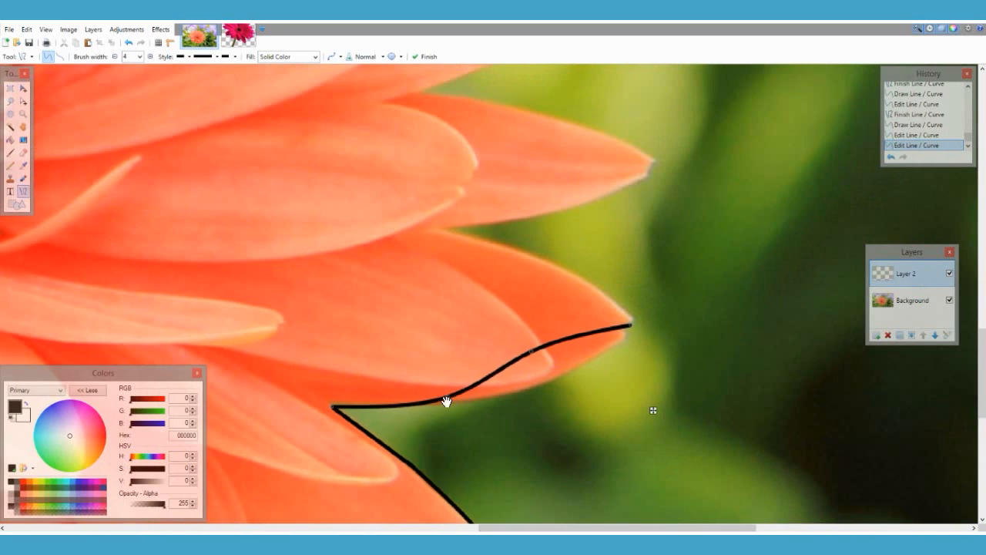
left_click_drag(446, 400, 448, 406)
left_click_drag(534, 353, 583, 368)
key("Return")
Trace the same petal's upper edge from its tip back to the junction with the petal above
left_click_drag(635, 327, 451, 229)
left_click_drag(513, 260, 532, 253)
left_click_drag(573, 289, 596, 283)
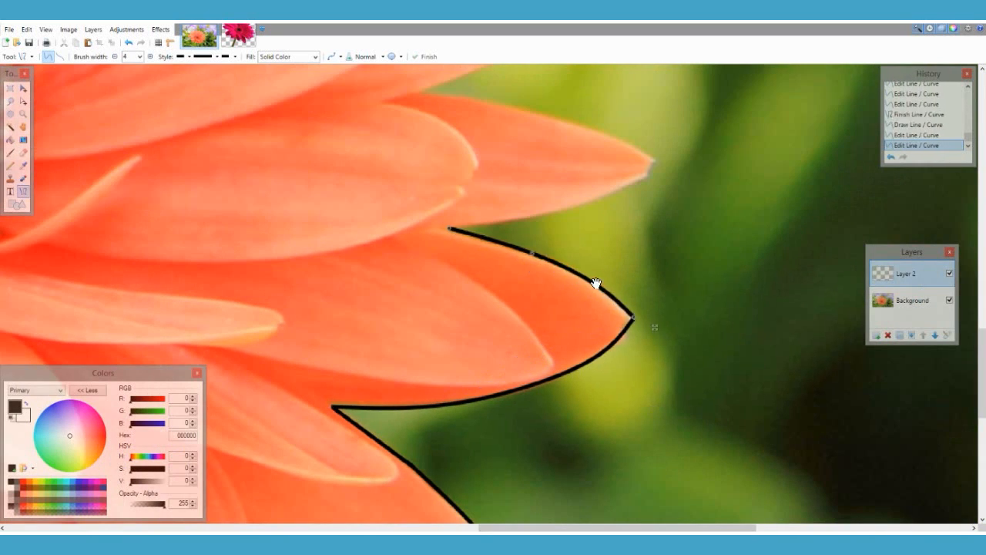
left_click_drag(635, 319, 636, 321)
key("Return")
Outline the pointed petal above it with one curve along its lower edge and one along its upper edge
mouse_move(450, 229)
left_mouse_down()
mouse_move(672, 164)
mouse_move(656, 162)
left_mouse_up()
left_click_drag(520, 207, 534, 217)
left_click_drag(588, 185, 606, 202)
key("Return")
scroll(660, 224, "up", 2)
mouse_move(657, 287)
left_mouse_down()
mouse_move(558, 236)
mouse_move(425, 215)
left_mouse_up()
left_click_drag(657, 287, 658, 287)
left_click_drag(579, 263, 596, 251)
left_click_drag(502, 238, 510, 232)
key("Return")
Trace the lower edge and short rounded tip of the petal above the pointed one
mouse_move(425, 215)
left_mouse_down()
mouse_move(608, 101)
mouse_move(598, 97)
left_mouse_up()
left_click_drag(484, 176, 514, 181)
left_click_drag(542, 136, 601, 118)
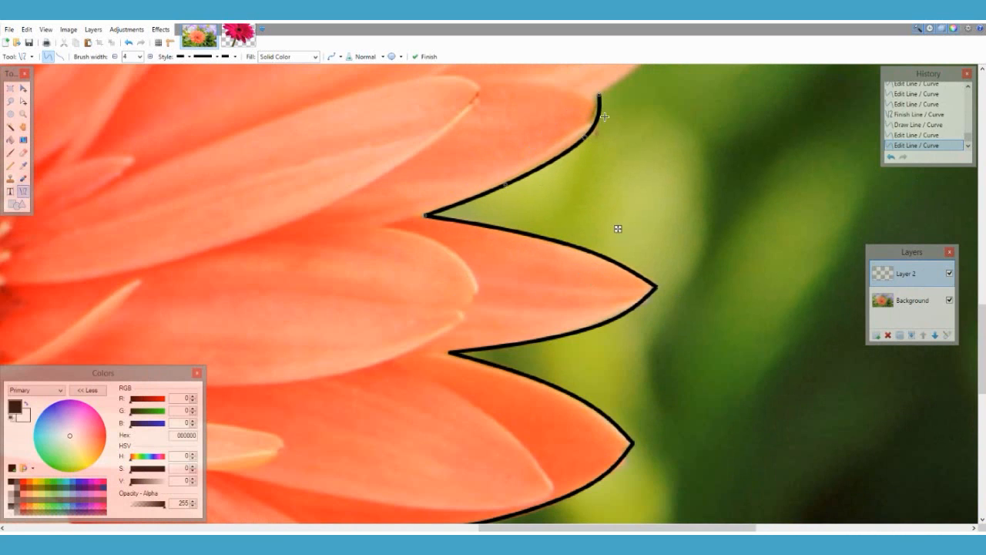
key("Return")
Outline the protruding petal on the flower's right side with one curve bent around its rounded tip
scroll(603, 200, "up", 3)
left_click_drag(598, 282, 556, 157)
left_click_drag(571, 198, 619, 170)
left_click_drag(585, 241, 687, 192)
left_click_drag(618, 170, 629, 166)
key("Return")
Trace the short rounded petal end directly above the protruding petal
scroll(560, 225, "up", 1)
left_click_drag(556, 222, 506, 181)
left_click_drag(522, 195, 538, 186)
left_click_drag(539, 209, 558, 202)
key("Return")
Outline the split petal on the flower's upper right, tracing its small lower tip and its longer upper tip
scroll(563, 215, "up", 1)
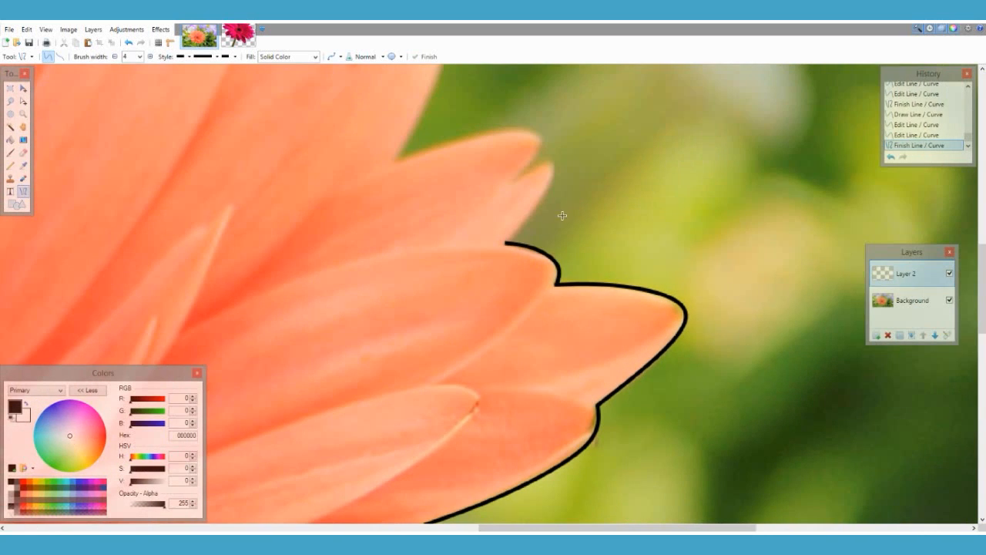
mouse_move(506, 243)
left_mouse_down()
mouse_move(522, 174)
mouse_move(552, 163)
left_mouse_up()
key("Return")
mouse_move(512, 220)
left_mouse_down()
mouse_move(539, 205)
mouse_move(394, 160)
left_mouse_up()
mouse_move(437, 164)
left_mouse_down()
mouse_move(467, 146)
mouse_move(542, 139)
left_mouse_up()
left_click_drag(466, 144, 460, 136)
key("Return")
Trace the petal above the split one up its right edge and around its rounded top
scroll(393, 271, "up", 2)
left_click_drag(394, 285, 391, 108)
left_click_drag(392, 166, 449, 155)
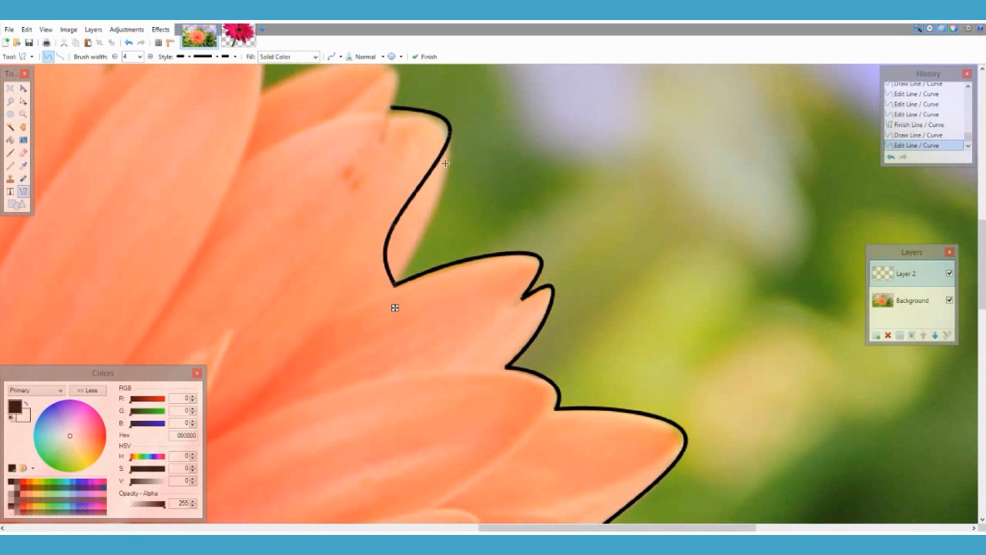
key("Return")
Trace the low rounded petal behind it up to the base of the next pointed petal
scroll(429, 220, "up", 2)
mouse_move(393, 225)
left_mouse_down()
mouse_move(440, 198)
mouse_move(264, 215)
left_mouse_up()
left_click_drag(306, 220, 329, 191)
mouse_move(349, 226)
left_mouse_down()
mouse_move(388, 189)
mouse_move(335, 187)
left_mouse_up()
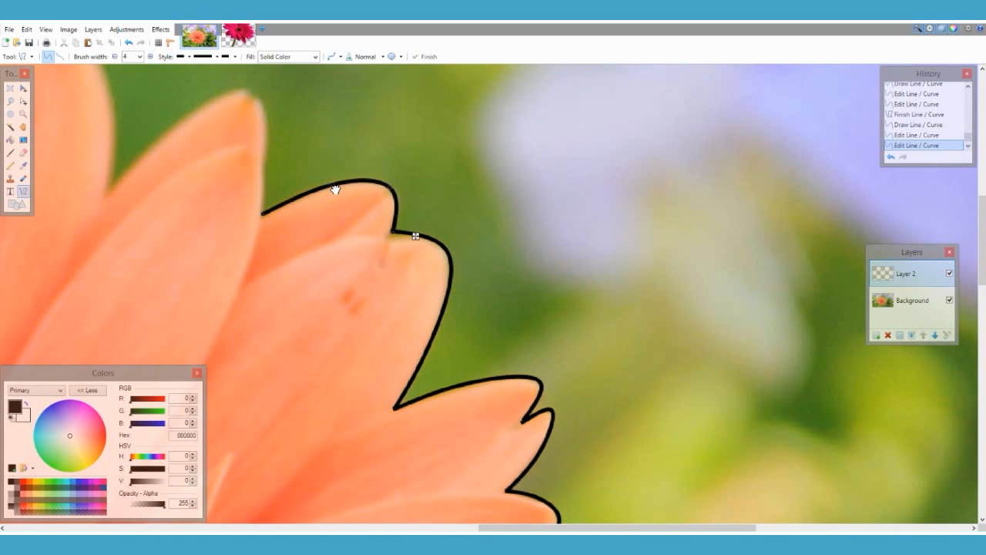
key("Return")
Outline the pointed upper-right petal with a curve over its tip and down its left edge
left_click_drag(264, 215, 107, 189)
left_click_drag(160, 198, 191, 128)
left_click_drag(211, 205, 256, 100)
left_click_drag(187, 129, 182, 118)
key("Return")
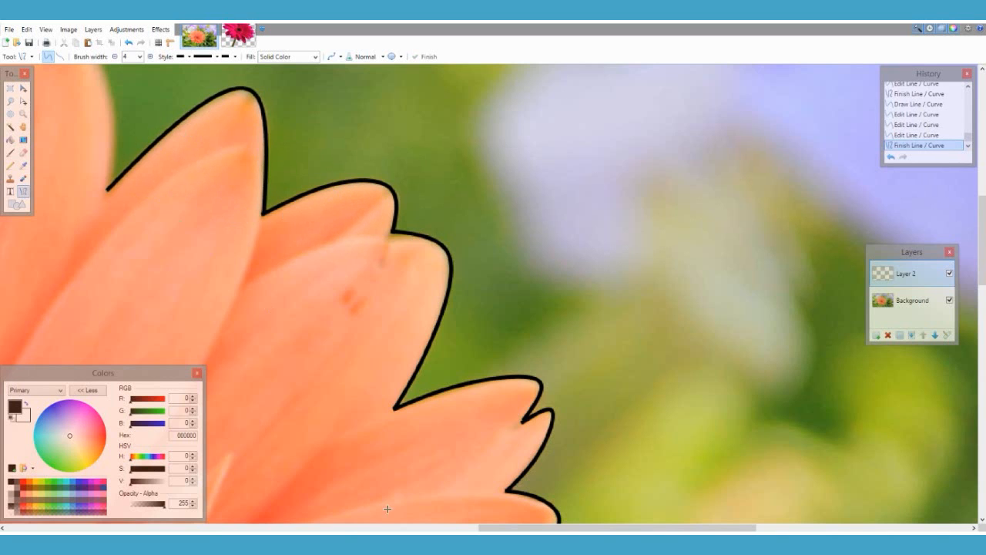
Trace the right edge of the tall double-tipped petal at the flower's top
left_click_drag(524, 529, 411, 528)
scroll(480, 449, "up", 4)
left_click_drag(505, 438, 414, 221)
left_click_drag(446, 294, 470, 281)
left_click_drag(475, 366, 505, 336)
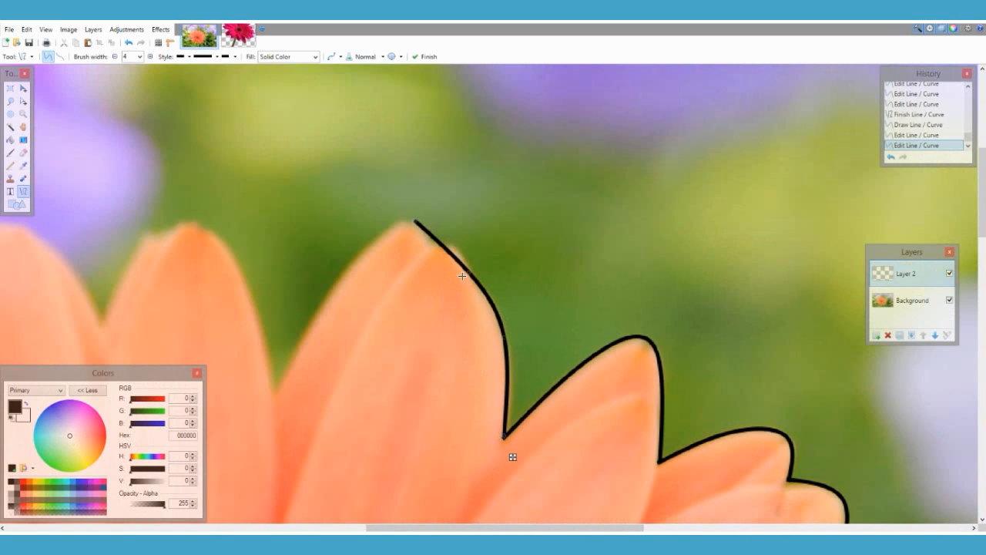
left_click_drag(415, 221, 463, 248)
left_click_drag(470, 281, 478, 281)
key("Return")
Trace the dip between the tall petal's two tips and its left edge down to the next petal
mouse_move(462, 248)
left_mouse_down()
mouse_move(408, 221)
mouse_move(436, 245)
mouse_move(450, 242)
left_mouse_up()
mouse_move(458, 249)
left_mouse_down()
mouse_move(434, 245)
mouse_move(418, 224)
mouse_move(273, 391)
left_mouse_up()
key("Return")
left_click_drag(322, 335, 318, 309)
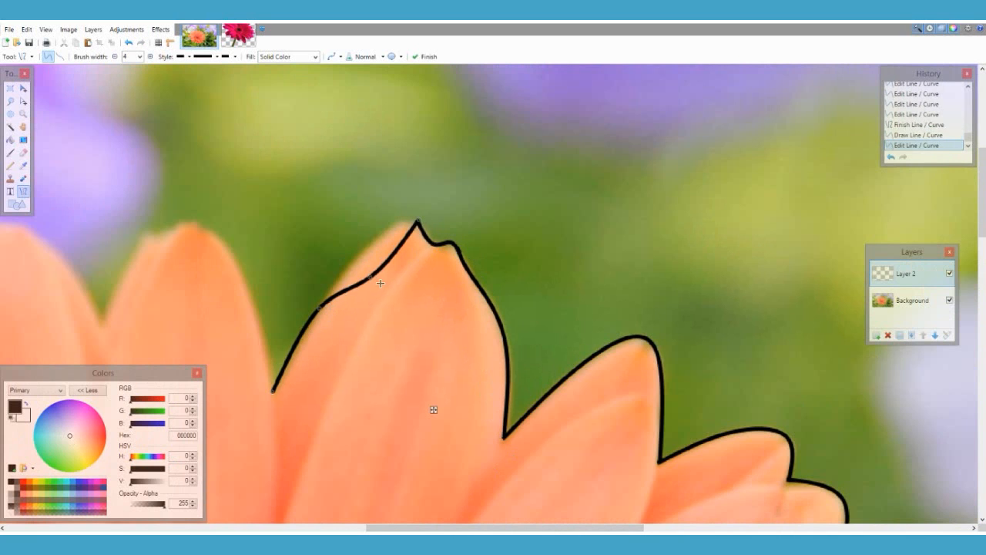
left_click_drag(370, 279, 372, 240)
key("Return")
Trace the right edge of the next top petal from its base up to its tip
left_click_drag(274, 390, 188, 220)
left_click_drag(217, 276, 241, 257)
left_click_drag(244, 334, 262, 331)
left_click_drag(240, 257, 242, 264)
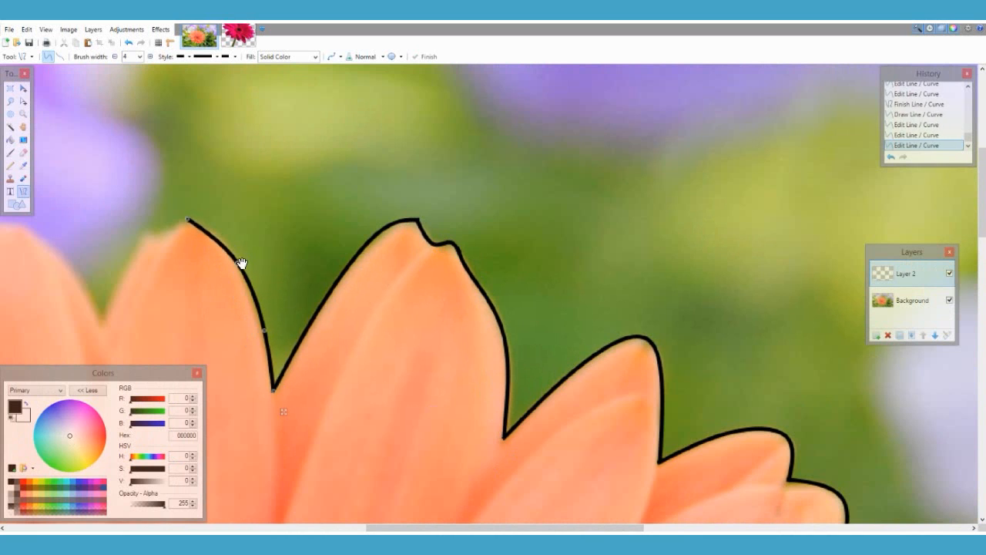
key("Return")
Trace that petal's notched tip and its left edge down to the neighbouring petal
left_click_drag(493, 528, 402, 528)
mouse_move(512, 220)
left_mouse_down()
mouse_move(484, 238)
mouse_move(504, 219)
left_mouse_up()
mouse_move(494, 231)
left_mouse_down()
mouse_move(438, 284)
mouse_move(426, 321)
left_mouse_up()
key("Return")
left_click_drag(467, 268, 463, 237)
mouse_move(445, 293)
left_mouse_down()
mouse_move(439, 300)
mouse_move(440, 285)
left_mouse_up()
left_click_drag(440, 286, 441, 282)
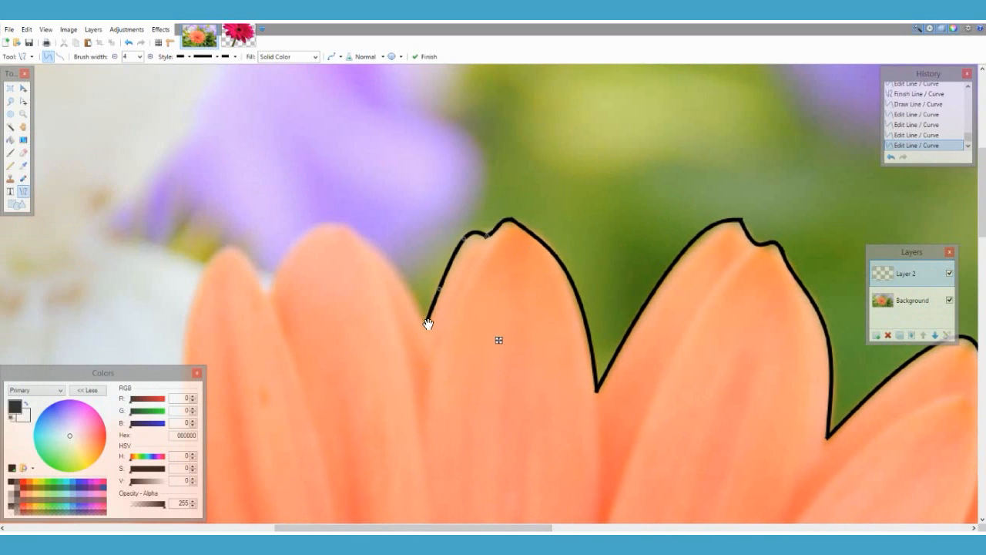
key("Return")
Outline the rounded petal in front of the purple blossom with a curve along each side
mouse_move(426, 321)
left_mouse_down()
mouse_move(328, 260)
mouse_move(321, 218)
left_mouse_up()
left_click_drag(356, 252, 373, 239)
left_click_drag(391, 285, 401, 269)
key("Return")
left_click_drag(321, 218, 266, 295)
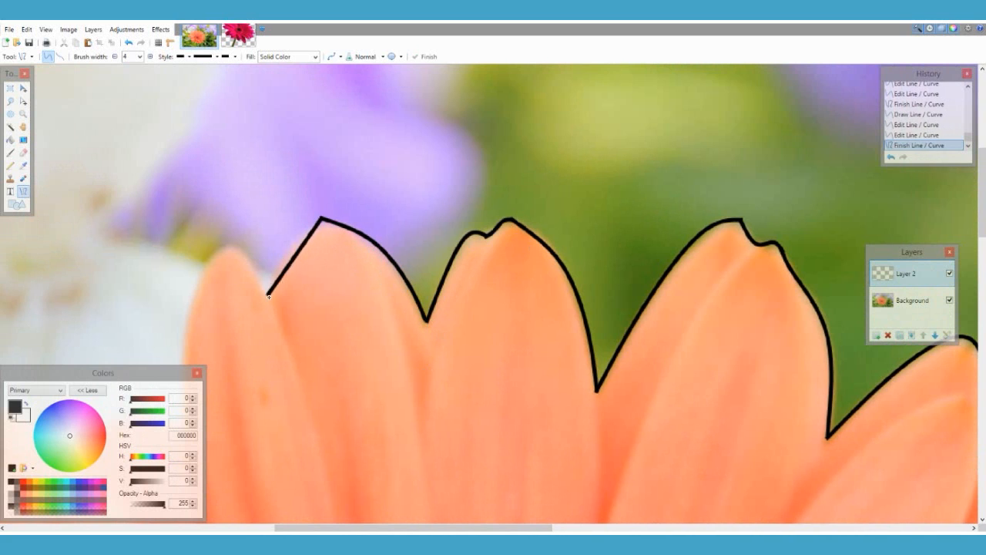
left_click_drag(302, 244, 300, 232)
left_click_drag(285, 270, 281, 262)
mouse_move(321, 220)
left_mouse_down()
mouse_move(334, 225)
mouse_move(325, 220)
left_mouse_up()
Erase the stray bit of line sticking out at the rounded petal's top
key("e")
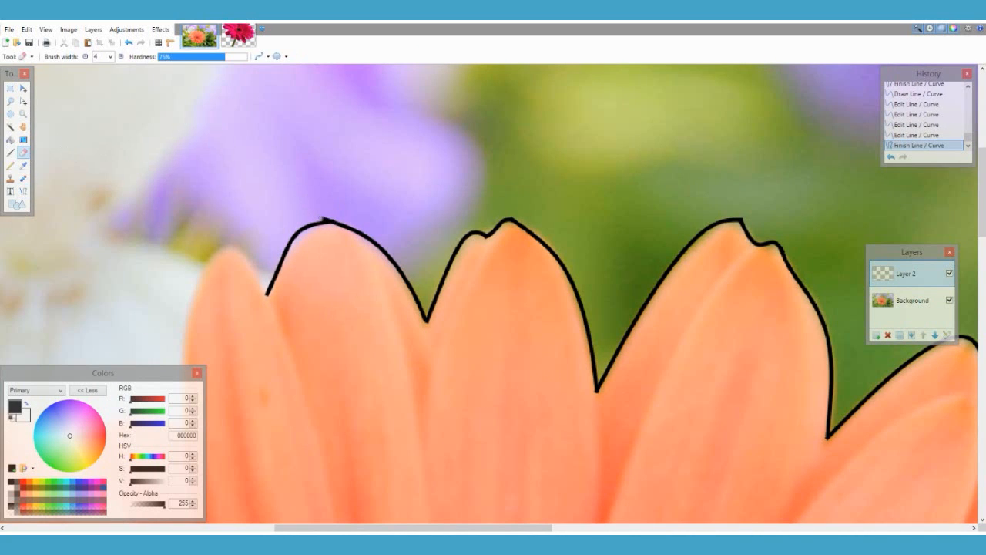
left_click(332, 219)
left_click(334, 218)
left_click(335, 218)
left_click(335, 219)
Trace the narrow upper-left petal with the Line/Curve tool, over its top and down its left edge
left_click(23, 191)
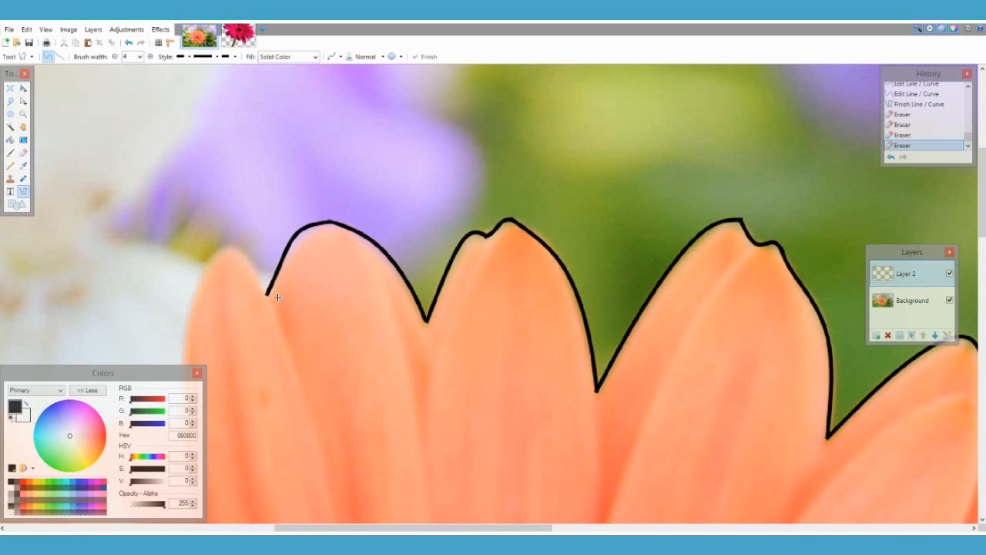
mouse_move(267, 295)
left_mouse_down()
mouse_move(217, 299)
mouse_move(180, 344)
left_mouse_up()
left_click_drag(209, 327, 214, 252)
left_click_drag(241, 309, 255, 265)
scroll(245, 254, "down", 2)
left_click_drag(213, 130, 180, 241)
scroll(197, 154, "down", 1)
key("Return")
left_click_drag(180, 160, 182, 156)
key("Return")
Trace the low arched top of the petal left of the narrow one
left_click_drag(180, 240, 70, 267)
left_click_drag(107, 258, 113, 232)
left_click_drag(144, 249, 146, 227)
key("Return")
Trace the next petal to the left over its rounded tip and down its short left side
left_click_drag(498, 528, 342, 527)
mouse_move(620, 268)
left_mouse_down()
mouse_move(500, 303)
mouse_move(508, 218)
left_mouse_up()
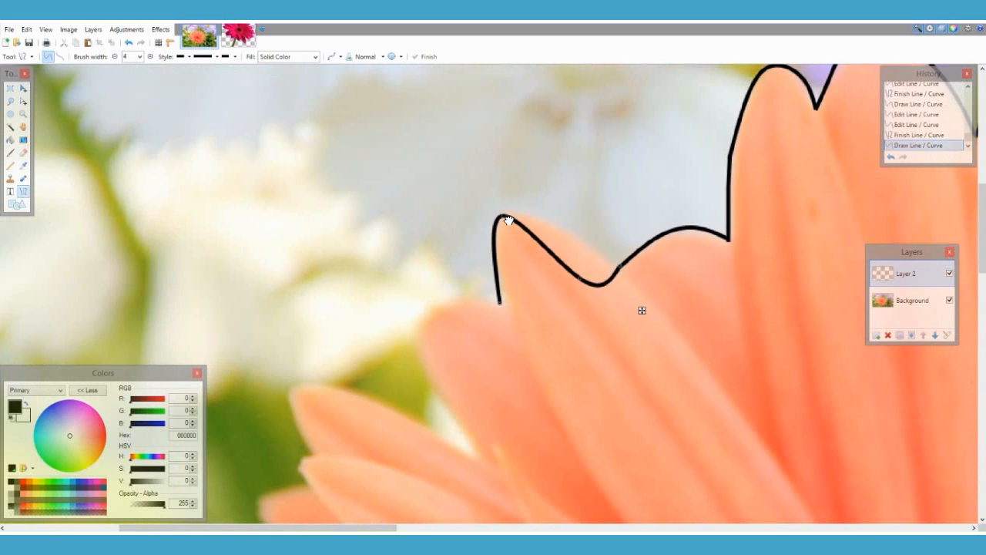
left_click_drag(580, 279, 577, 230)
key("Return")
Outline the two following petals down the flower's left side, bending a curve around each rounded tip
left_click_drag(500, 303, 477, 458)
left_click_drag(497, 357, 450, 303)
left_click_drag(419, 331, 423, 344)
mouse_move(473, 454)
left_mouse_down()
mouse_move(306, 451)
mouse_move(303, 387)
left_mouse_up()
left_click_drag(419, 454, 379, 399)
left_click_drag(302, 387, 292, 385)
scroll(297, 385, "down", 3)
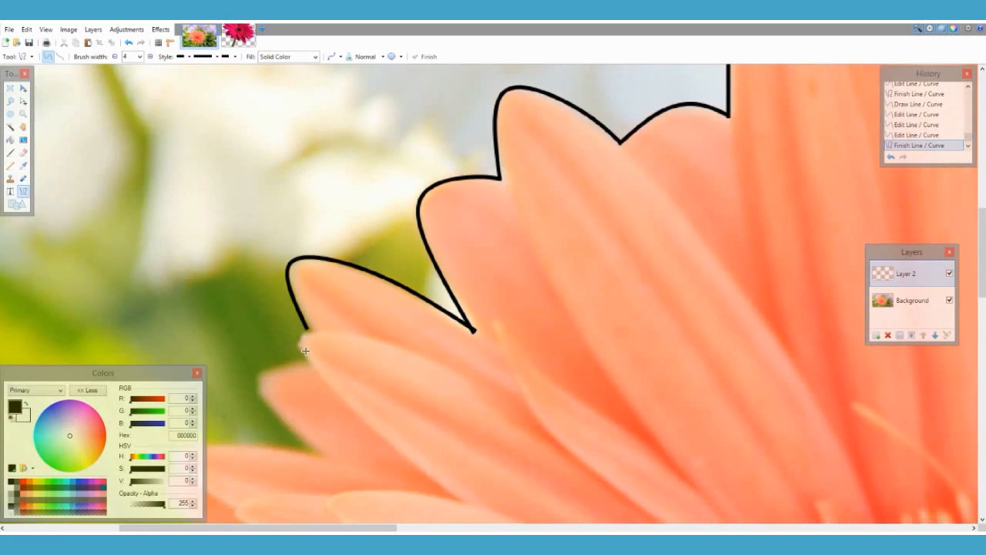
Trace the short curved petal edge on the flower's left side and the small rounded petal directly below it
mouse_move(307, 328)
left_mouse_down()
mouse_move(309, 365)
mouse_move(307, 327)
left_mouse_up()
left_click_drag(308, 339, 299, 353)
left_click_drag(310, 365, 309, 367)
scroll(310, 367, "down", 3)
left_click_drag(309, 239, 316, 331)
left_click_drag(312, 270, 251, 263)
left_click_drag(314, 300, 294, 310)
left_click_drag(316, 331, 322, 332)
left_click_drag(252, 263, 257, 261)
key("Return")
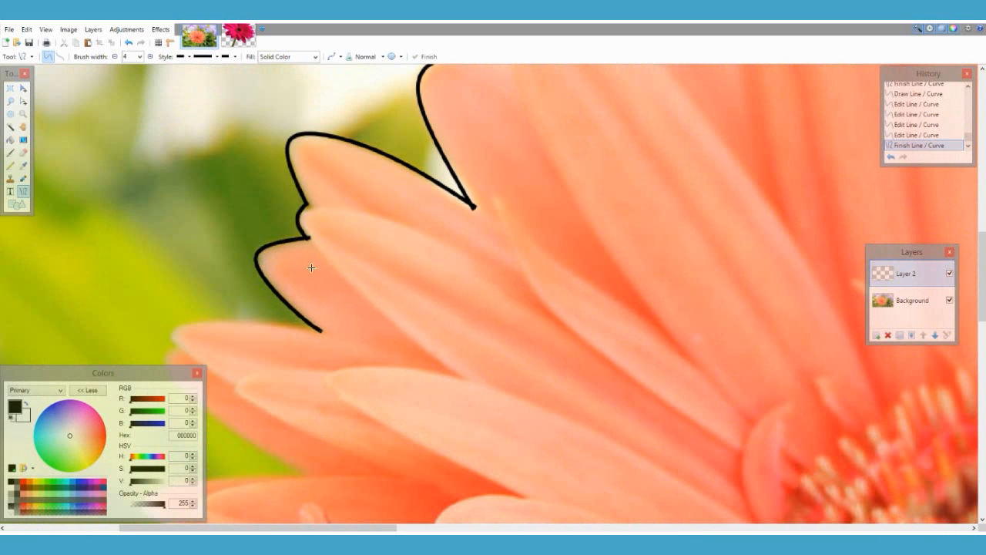
Outline the next petal down the flower's left side along its arched top, around its tip and along its lower edge
scroll(311, 266, "down", 1)
left_click_drag(321, 270, 169, 273)
mouse_move(219, 271)
left_mouse_down()
mouse_move(218, 259)
mouse_move(276, 261)
left_mouse_up()
key("Return")
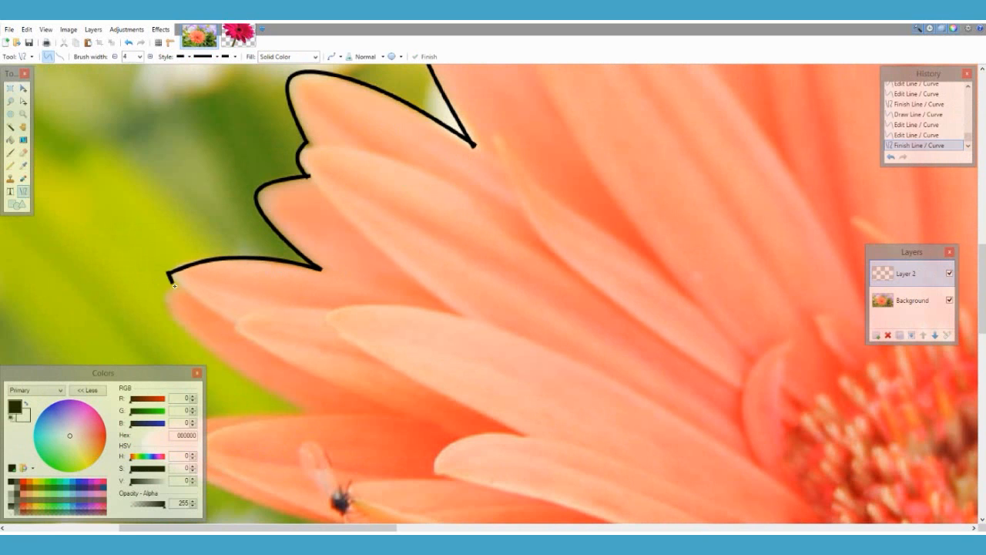
left_click_drag(169, 272, 301, 410)
mouse_move(218, 324)
left_mouse_down()
mouse_move(169, 323)
mouse_move(174, 315)
left_mouse_up()
mouse_move(256, 364)
left_mouse_down()
mouse_move(268, 391)
mouse_move(303, 409)
left_mouse_up()
key("Return")
Outline the long left petal carrying the insect, bending one curve around its tip to the notch beneath it
scroll(304, 386, "down", 4)
left_click_drag(304, 162, 490, 319)
mouse_move(365, 215)
left_mouse_down()
mouse_move(145, 198)
mouse_move(279, 282)
mouse_move(150, 198)
mouse_move(238, 249)
left_mouse_up()
key("Return")
Trace the upper edge of the petal below the insect's petal, curving down from the notch to its left tip
scroll(500, 112, "down", 4)
scroll(500, 113, "up", 1)
left_click_drag(488, 134, 515, 285)
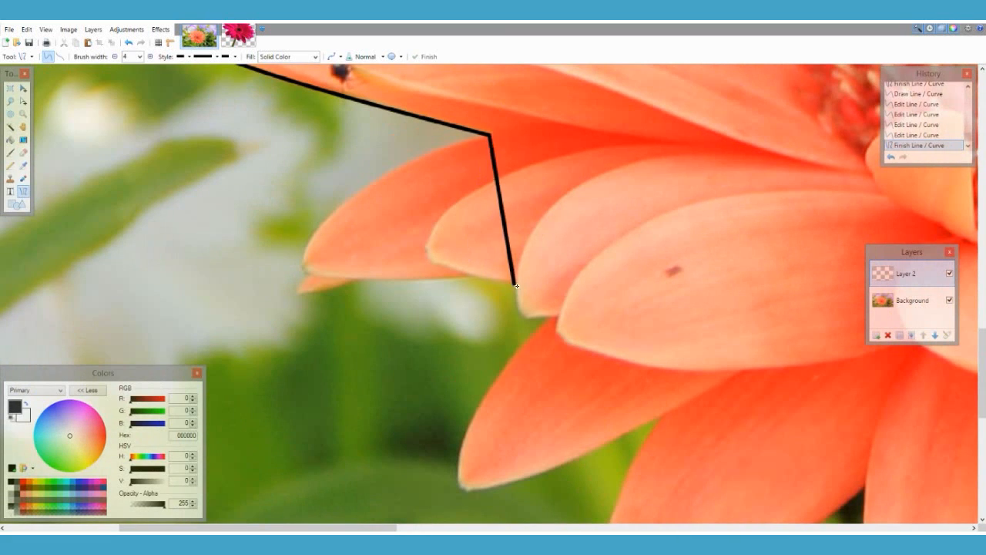
left_click_drag(497, 185, 301, 261)
left_click_drag(506, 235, 360, 282)
left_click_drag(301, 260, 356, 198)
left_click_drag(361, 282, 303, 271)
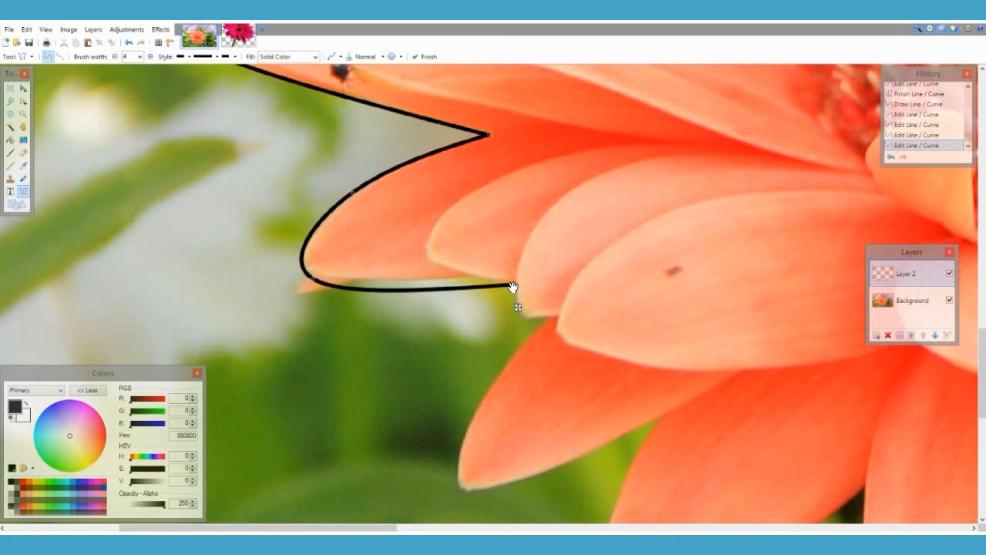
left_click_drag(515, 284, 373, 278)
left_click_drag(303, 272, 305, 267)
mouse_move(373, 278)
left_mouse_down()
mouse_move(296, 290)
mouse_move(303, 261)
mouse_move(307, 271)
mouse_move(363, 280)
left_mouse_up()
key("Return")
Trace the small pointed tip under that petal and continue the outline along the petals' underside
left_click_drag(325, 274, 296, 293)
mouse_move(343, 277)
left_mouse_down()
mouse_move(341, 288)
mouse_move(476, 275)
mouse_move(361, 279)
left_mouse_up()
key("Return")
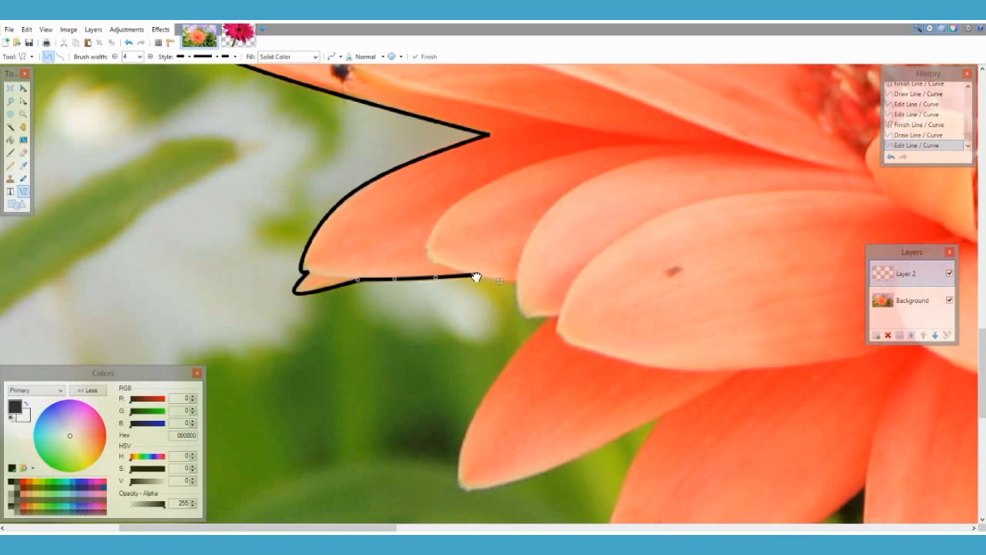
left_click_drag(476, 275, 473, 274)
key("Return")
Continue the outline around the rounded end of the next short petal to the notch above the lower-left petal
mouse_move(473, 275)
left_mouse_down()
mouse_move(514, 281)
mouse_move(545, 316)
mouse_move(523, 307)
left_mouse_up()
key("Return")
left_click_drag(535, 306, 527, 322)
left_click_drag(522, 308, 515, 299)
Outline the lower-left petal from its upper notch around the rounded tip to the notch on its right
mouse_move(528, 322)
left_mouse_down()
mouse_move(521, 315)
mouse_move(522, 464)
mouse_move(657, 418)
left_mouse_up()
key("Return")
scroll(705, 385, "down", 3)
left_click_drag(584, 166, 461, 297)
left_click_drag(620, 200, 529, 299)
left_click_drag(460, 297, 456, 271)
left_click_drag(529, 299, 507, 303)
left_click_drag(456, 271, 460, 264)
key("Return")
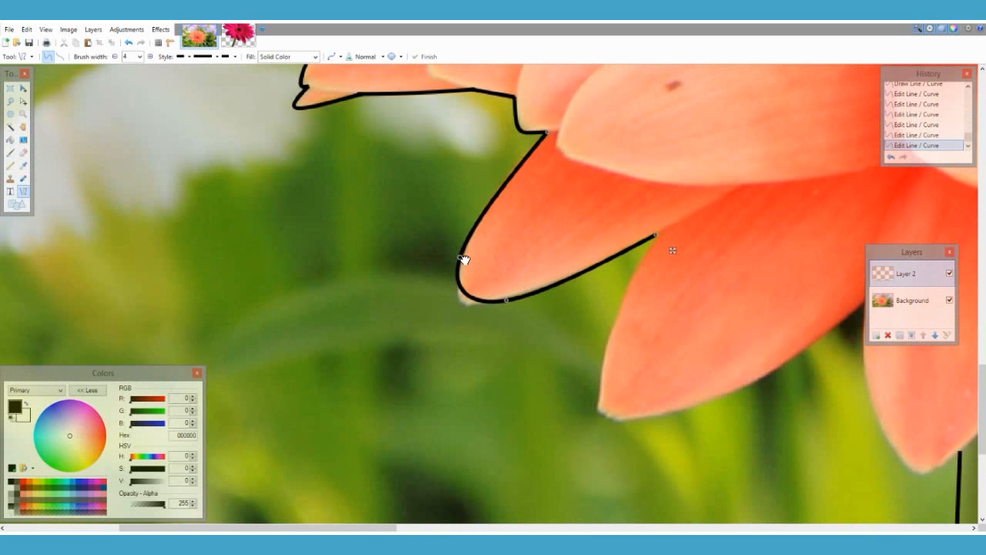
Outline the wide petal to the right of the lower-left one, around its tip and up its lower edge
left_click_drag(655, 235, 859, 310)
scroll(859, 310, "right", 5)
left_click_drag(343, 257, 229, 418)
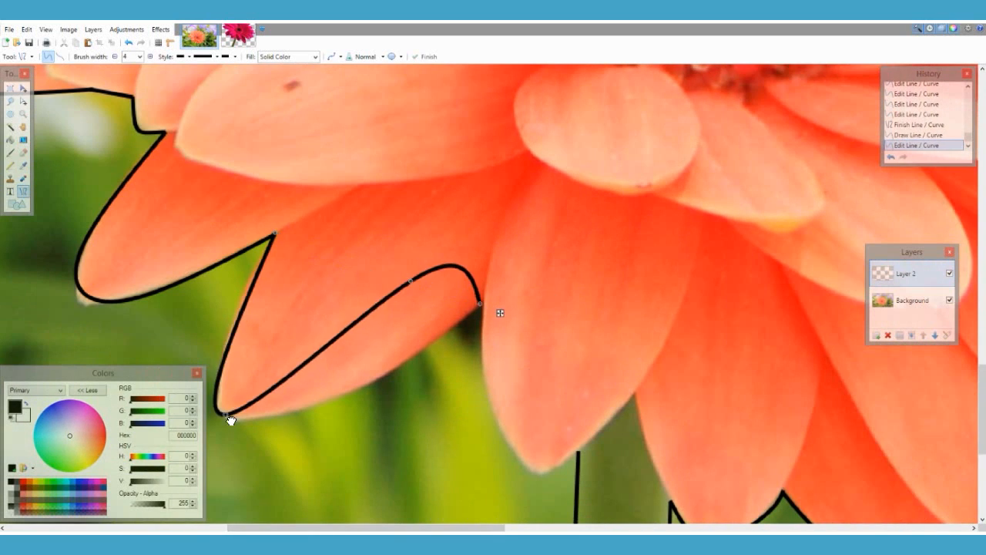
left_click_drag(410, 281, 365, 390)
left_click_drag(229, 418, 223, 413)
key("Return")
Close the outline by tracing the last bottom petal around its tip to the left edge of the stem
scroll(480, 182, "down", 2)
left_click_drag(480, 182, 579, 329)
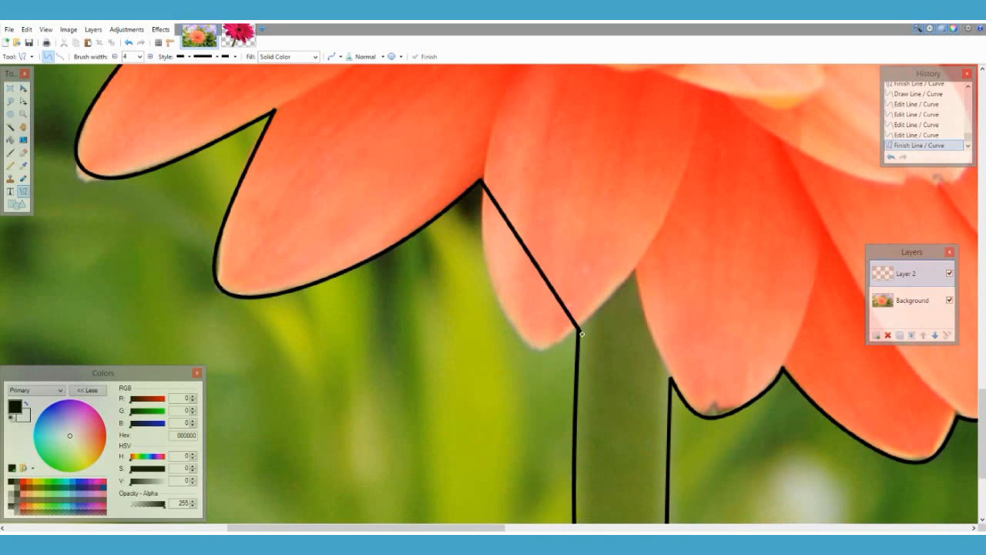
mouse_move(513, 231)
left_mouse_down()
mouse_move(501, 299)
mouse_move(494, 297)
left_mouse_up()
mouse_move(546, 280)
left_mouse_down()
mouse_move(548, 352)
mouse_move(578, 329)
left_mouse_up()
left_click_drag(548, 353, 548, 352)
key("Return")
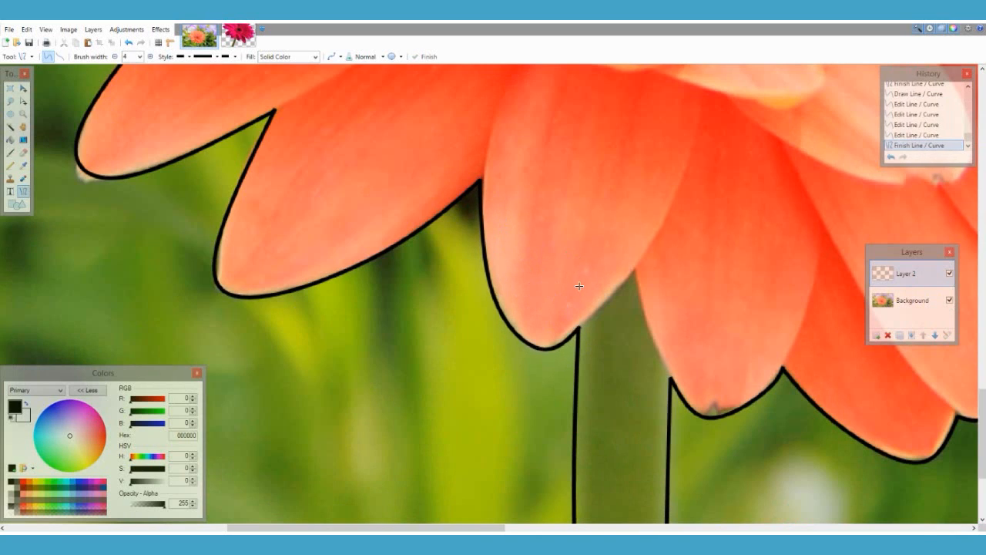
Select the area outside the outline on Layer 2 with the Magic Wand and erase it from the Background layer
key("ctrl+b")
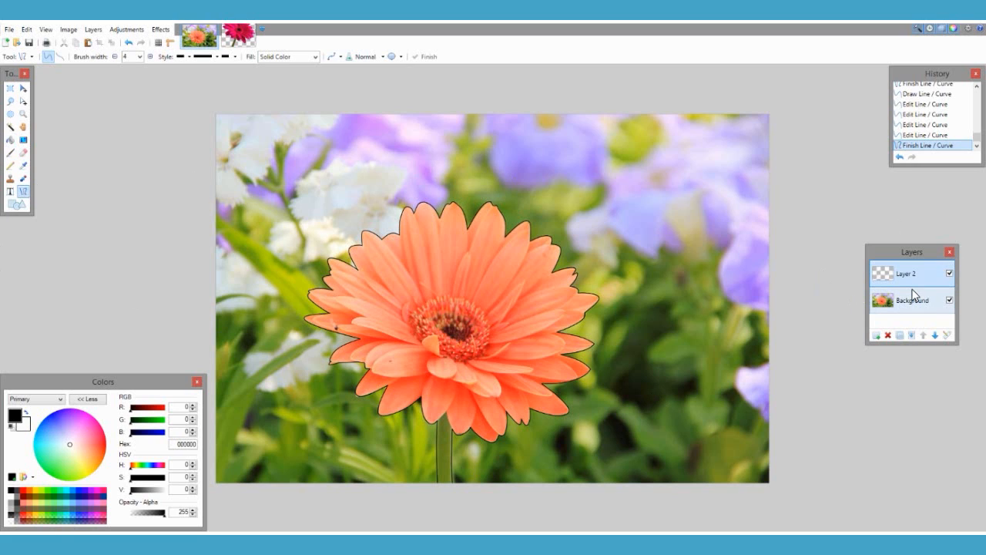
left_click(10, 126)
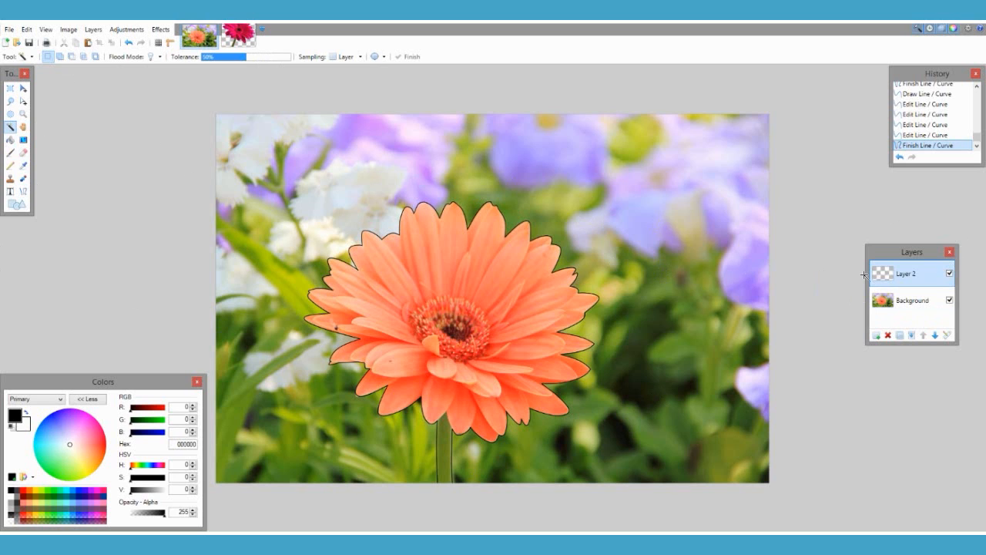
left_click(661, 197)
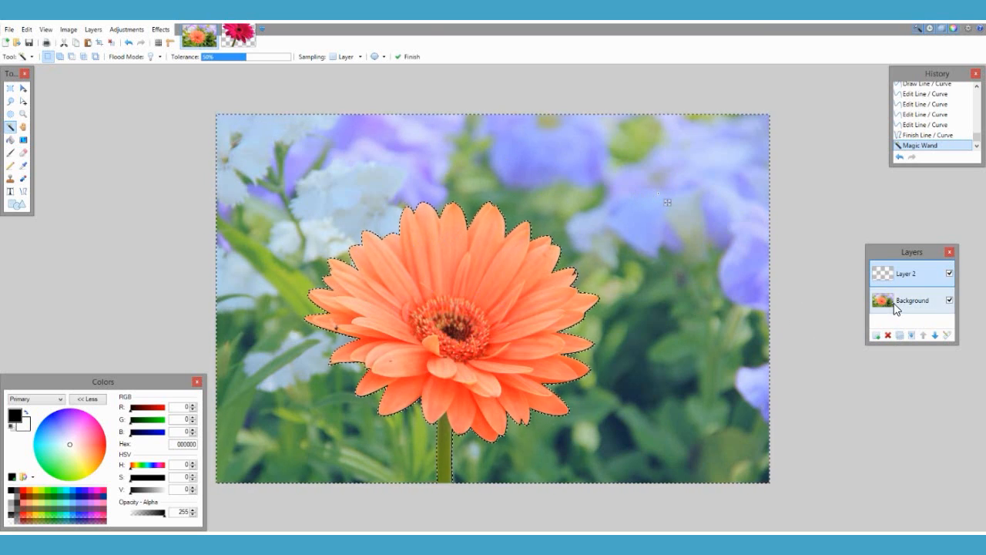
left_click(894, 308)
key("Delete")
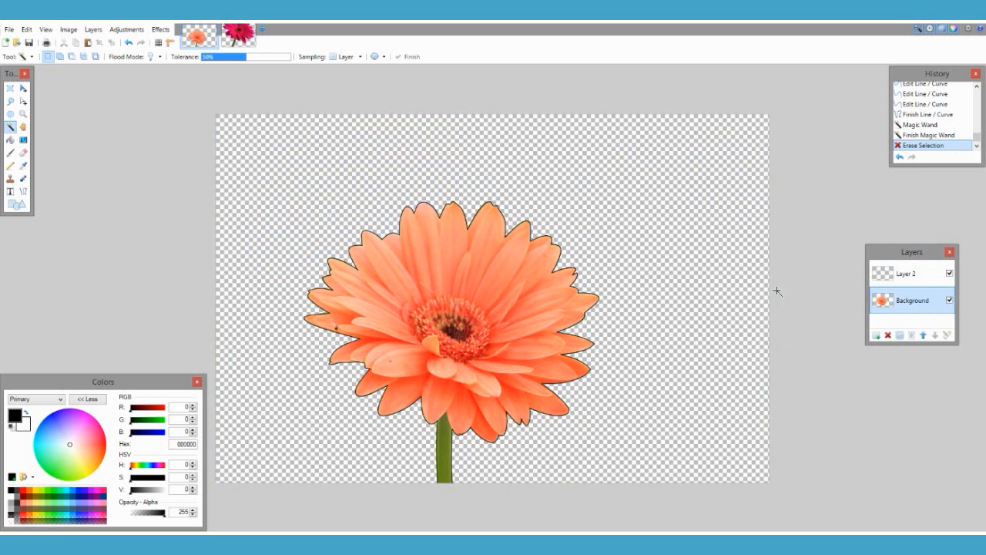
Hide the Layer 2 outline and inspect the cut-out flower's petal edges up close
left_click(949, 274)
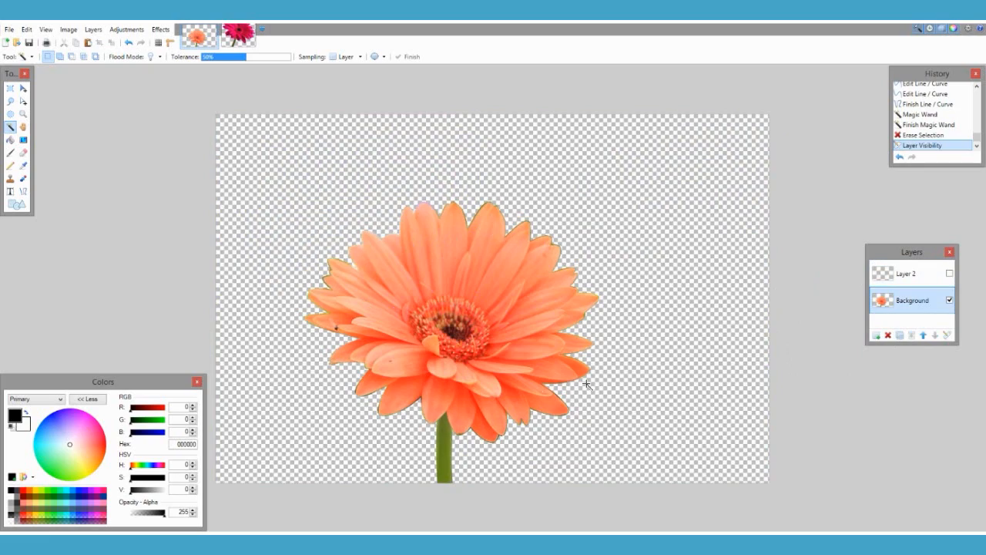
scroll(533, 449, "up", 5)
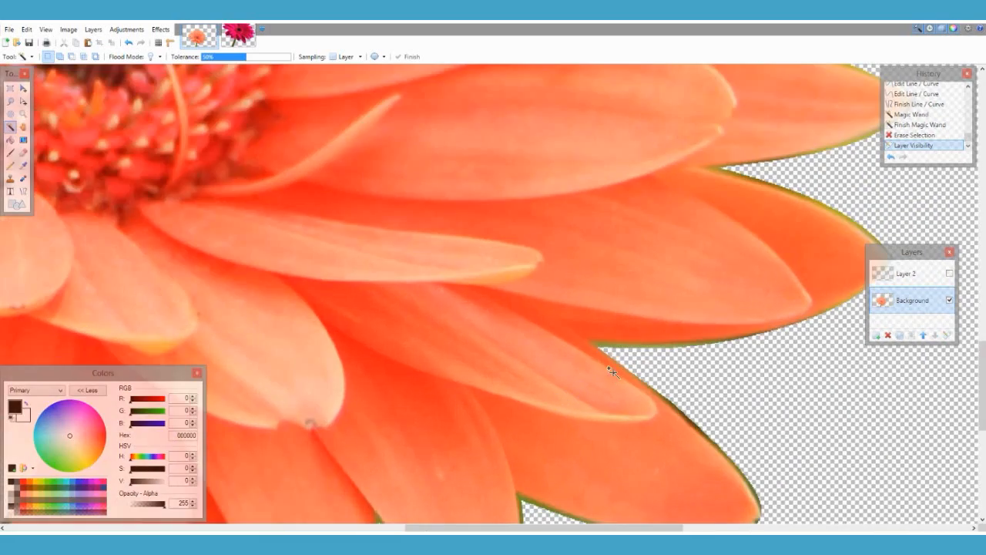
scroll(610, 366, "down", 3)
scroll(608, 354, "down", 2)
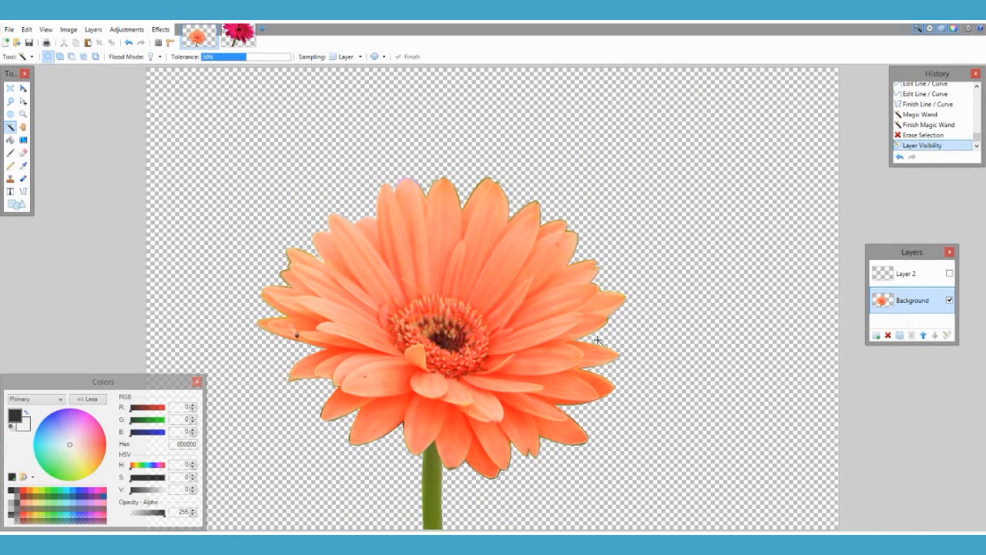
Show and activate Layer 2, and select the area outside the black outline with the Magic Wand
left_click(906, 279)
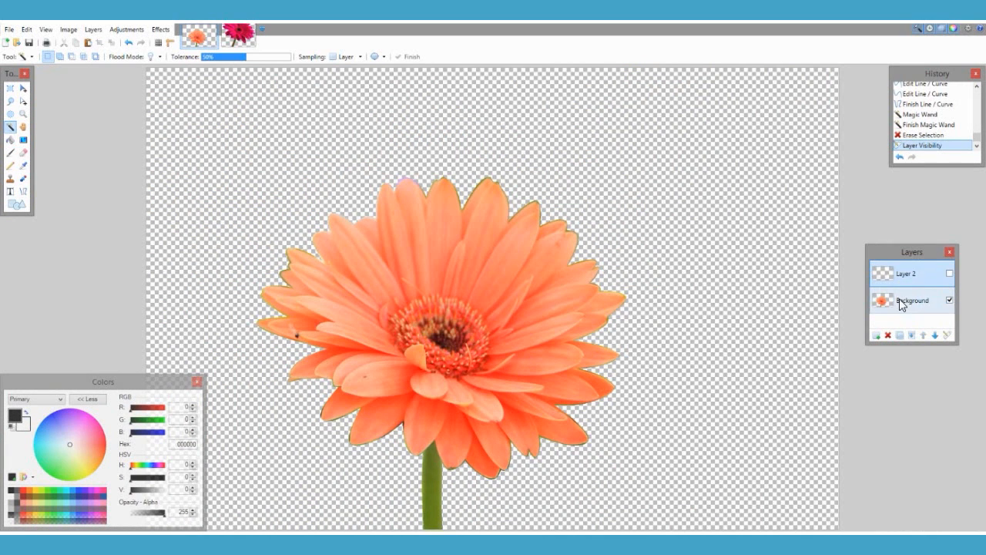
left_click(949, 273)
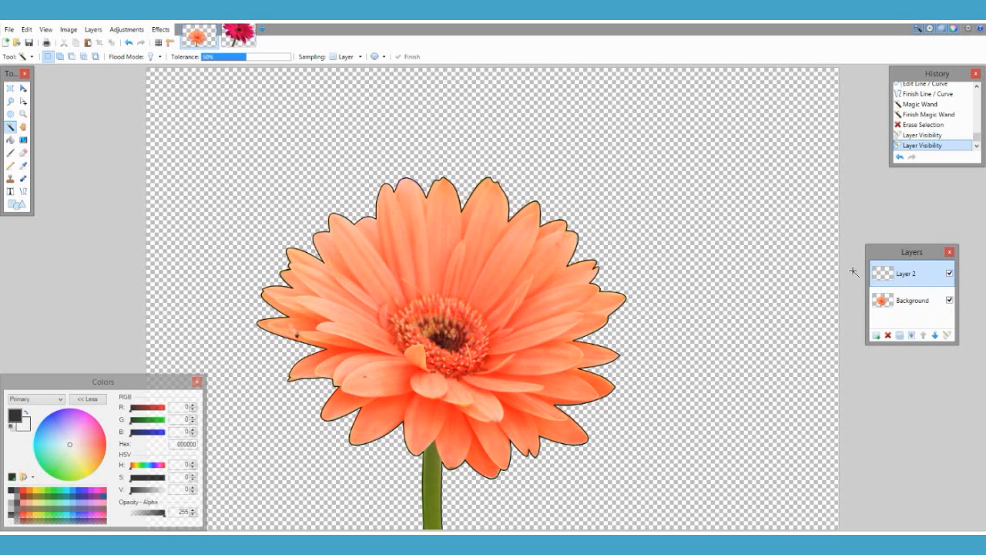
left_click(423, 238)
left_click(574, 164)
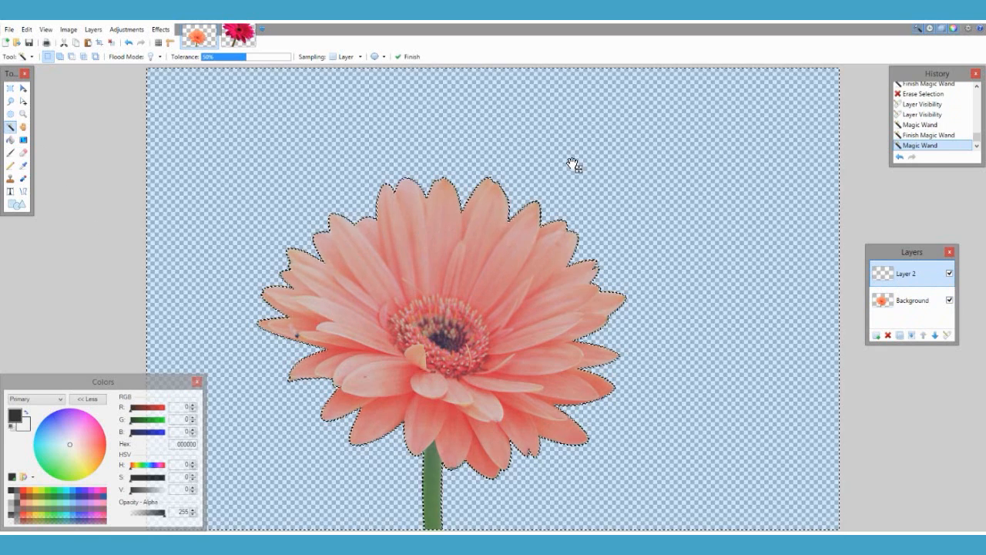
scroll(563, 198, "down", 1)
Invert the selection onto the flower by drawing an inverting Rectangle Select area over the whole canvas
left_click(10, 88)
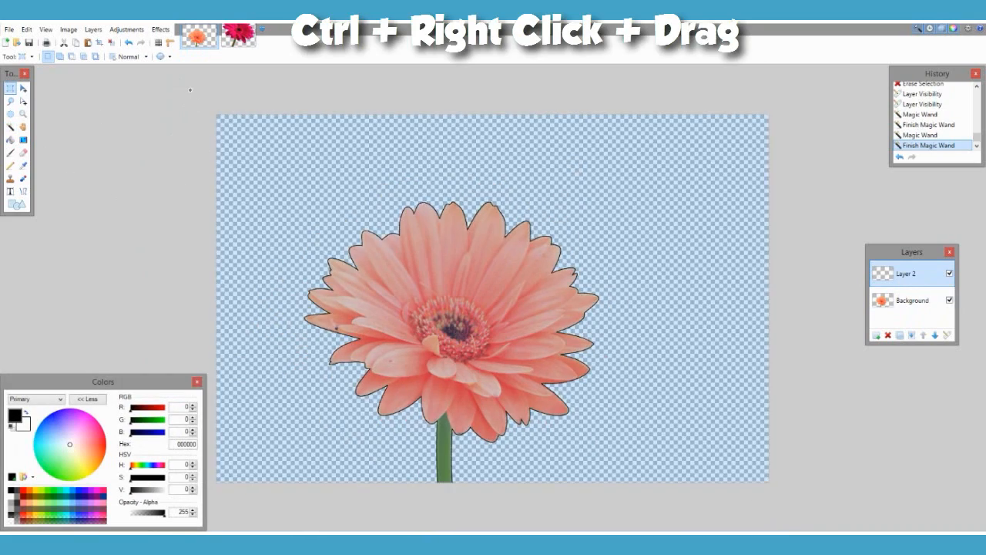
left_click_drag(189, 90, 781, 483)
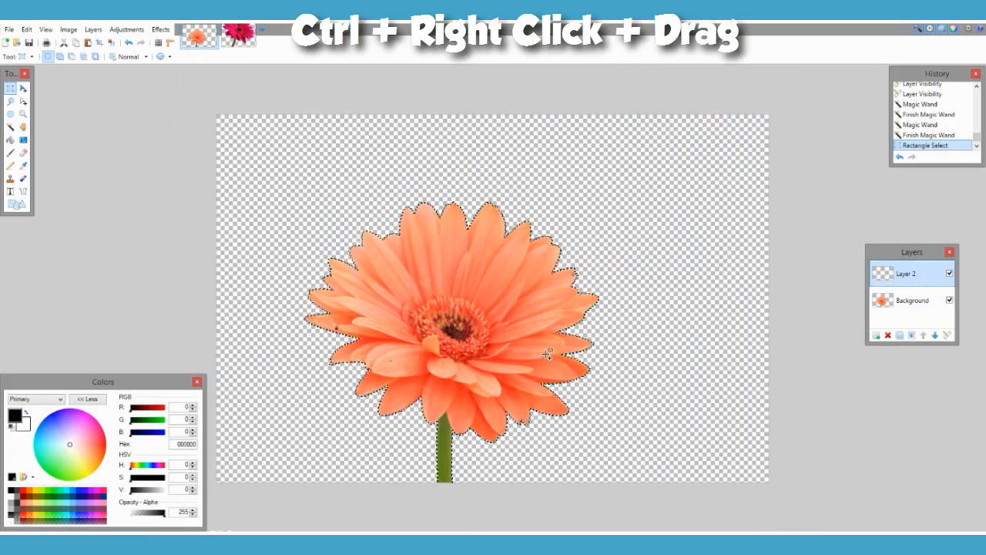
scroll(547, 354, "up", 5)
scroll(773, 290, "down", 2)
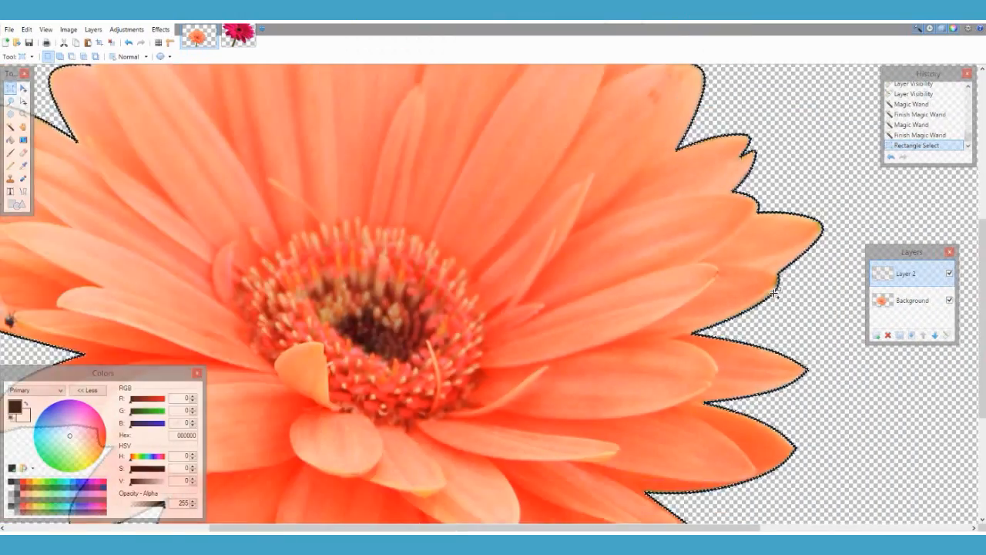
scroll(772, 293, "down", 5)
Select the area outside the black outline on Layer 2 again with the Magic Wand and check it along the petals
left_click(10, 127)
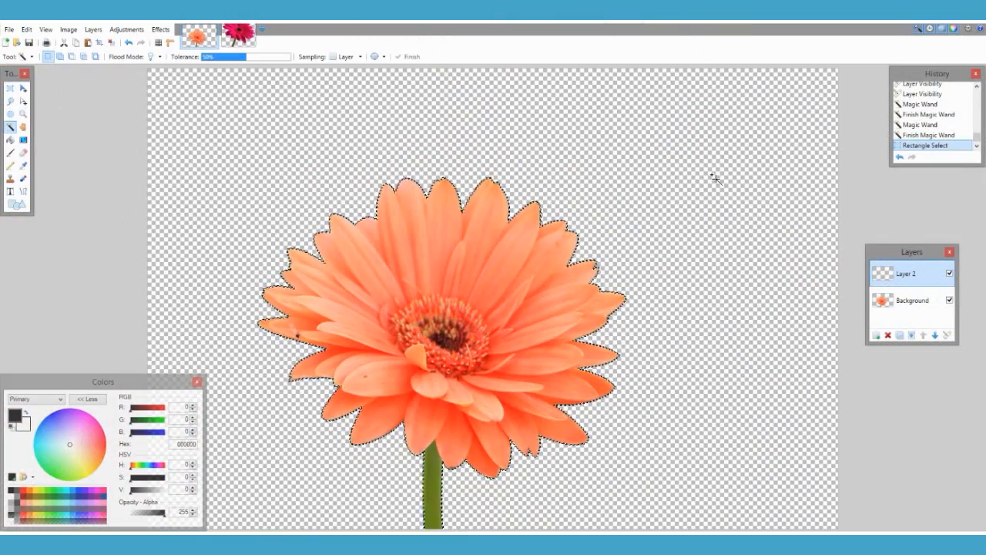
left_click(621, 177)
scroll(625, 180, "up", 5)
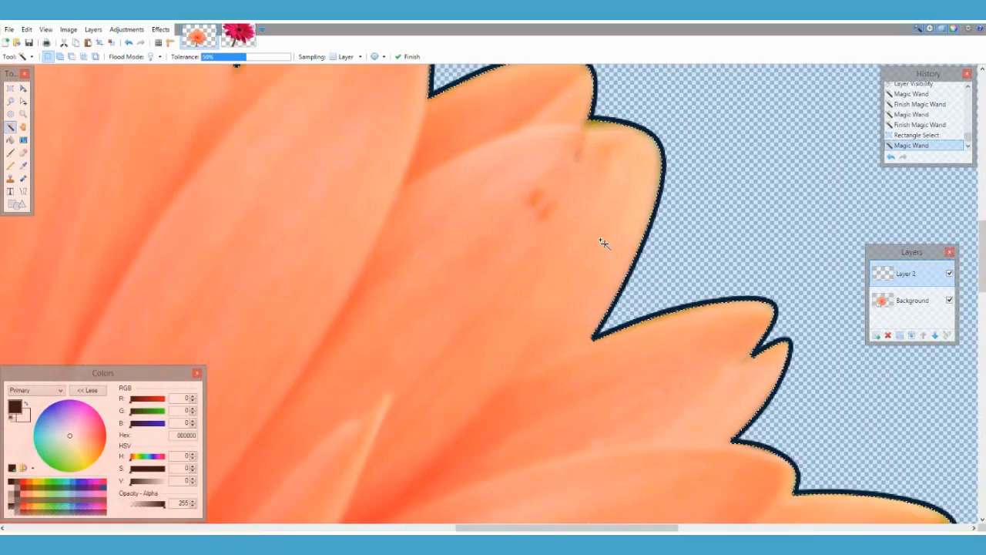
scroll(647, 231, "up", 2)
scroll(652, 225, "down", 6)
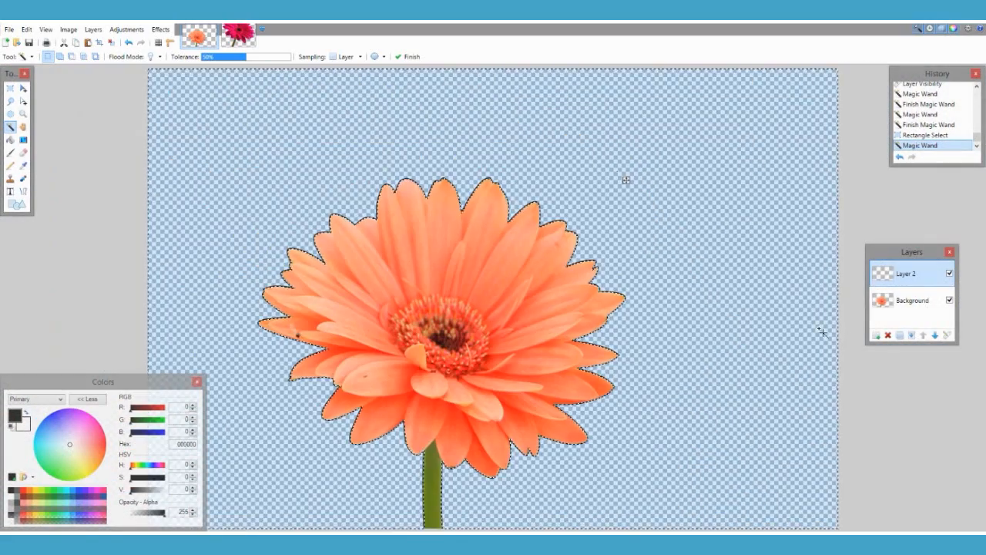
Apply a Gaussian Blur with radius 7 to the selected area of the Background layer
left_click(909, 300)
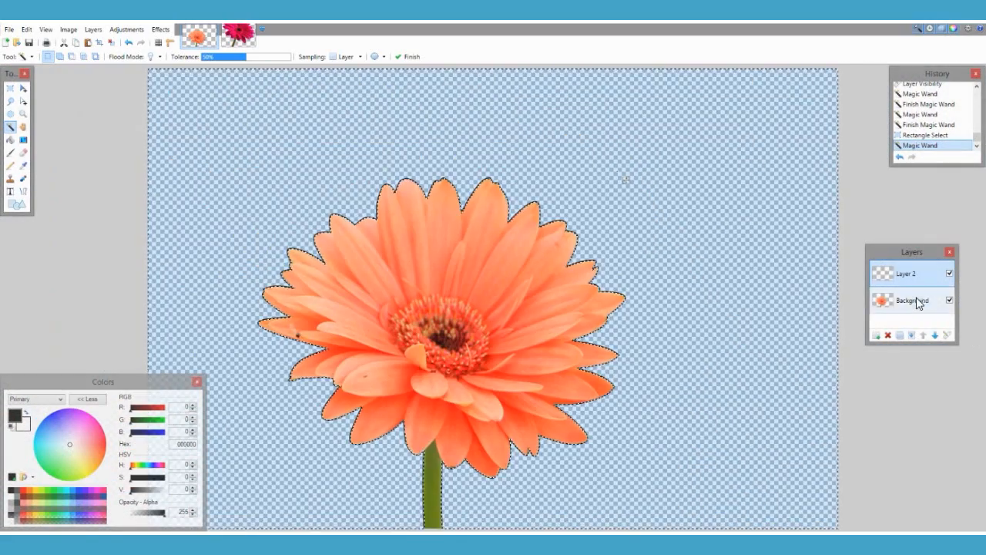
left_click(160, 29)
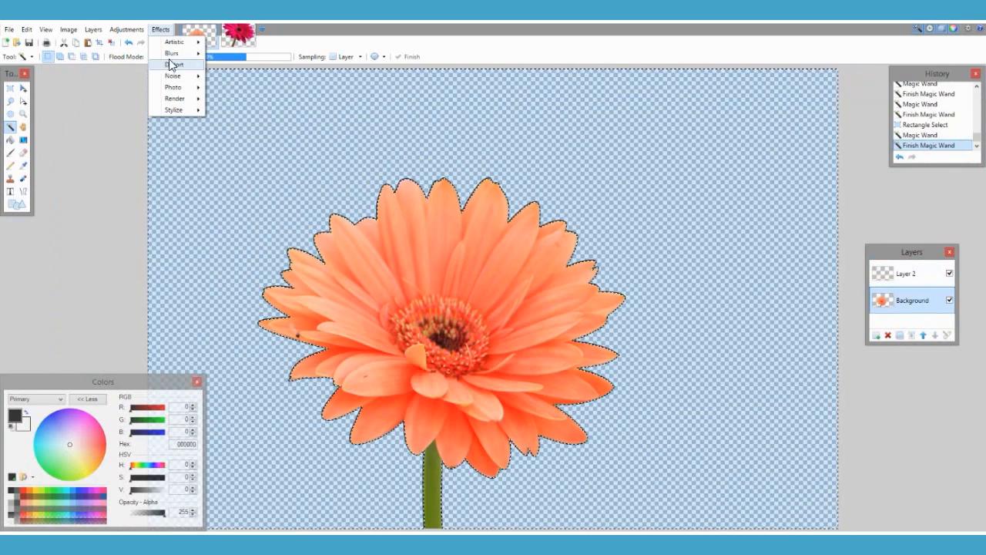
mouse_move(173, 53)
left_click(231, 65)
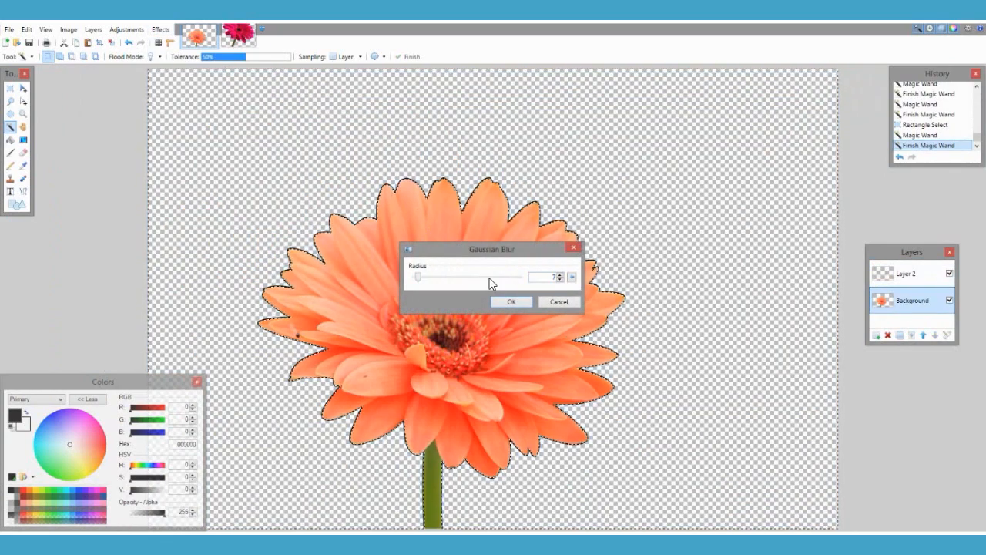
left_click(511, 301)
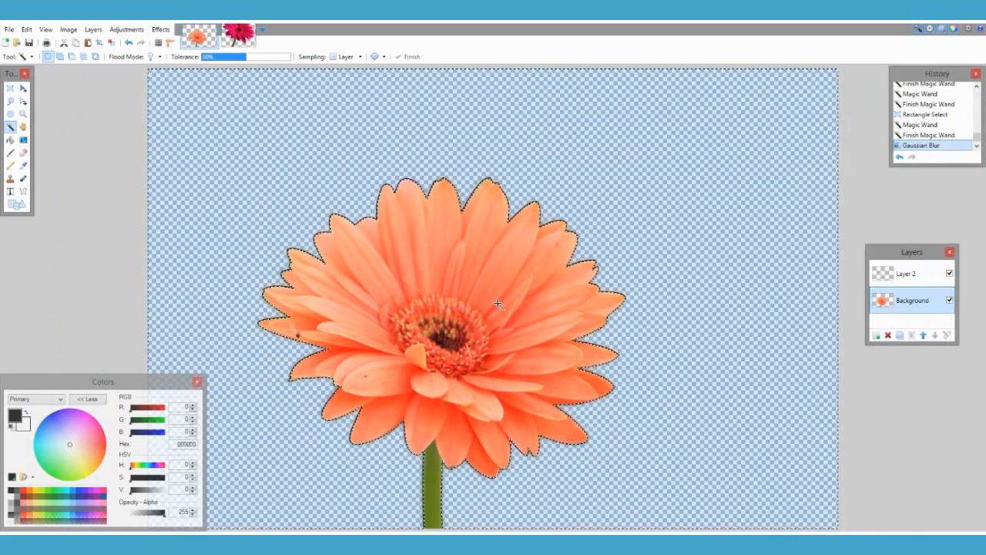
Clear the selection and hide Layer 2 with the black outline
key("ctrl+d")
left_click(949, 272)
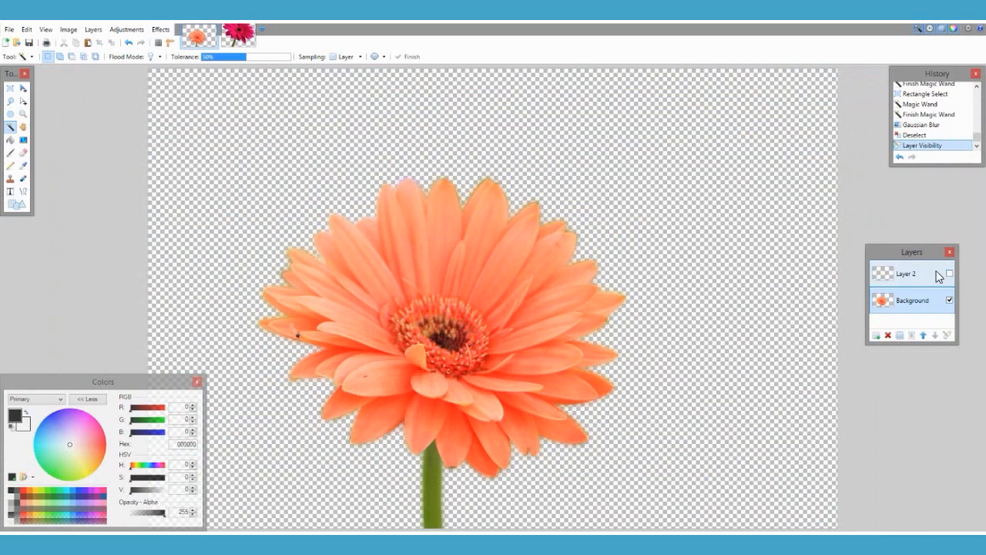
scroll(459, 303, "down", 2)
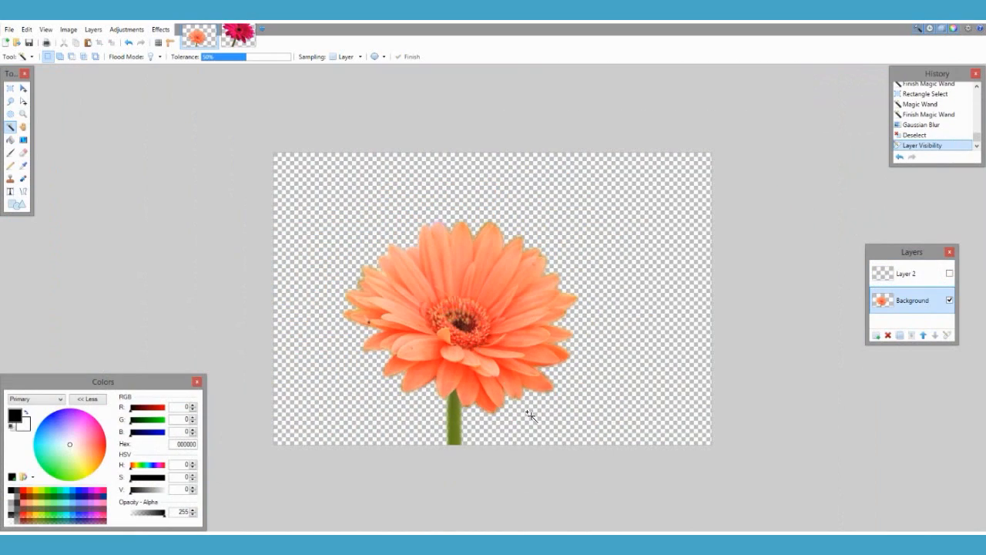
Examine the softened petal edges up close and compare the result with the other open flower cut-out
scroll(528, 413, "up", 3)
scroll(613, 403, "up", 2)
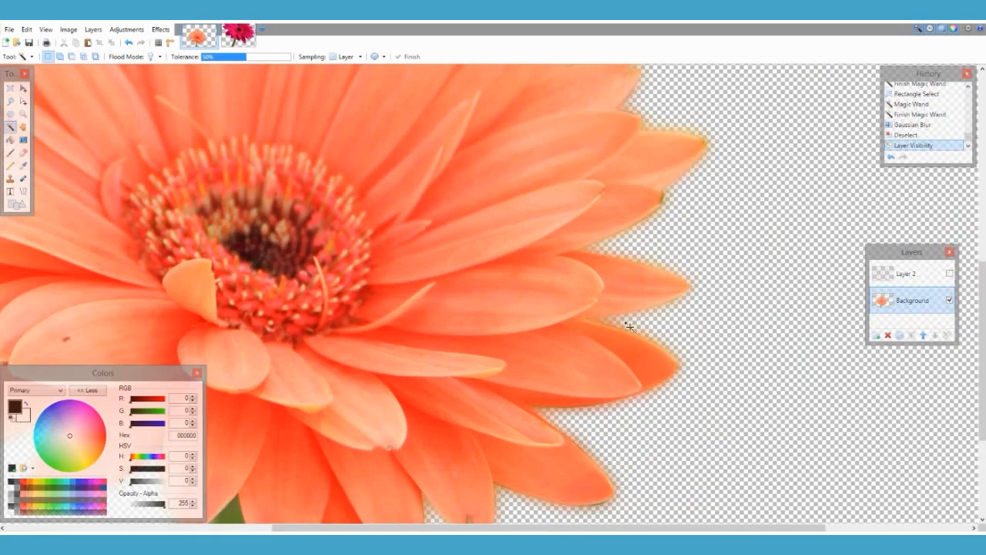
scroll(586, 269, "down", 5)
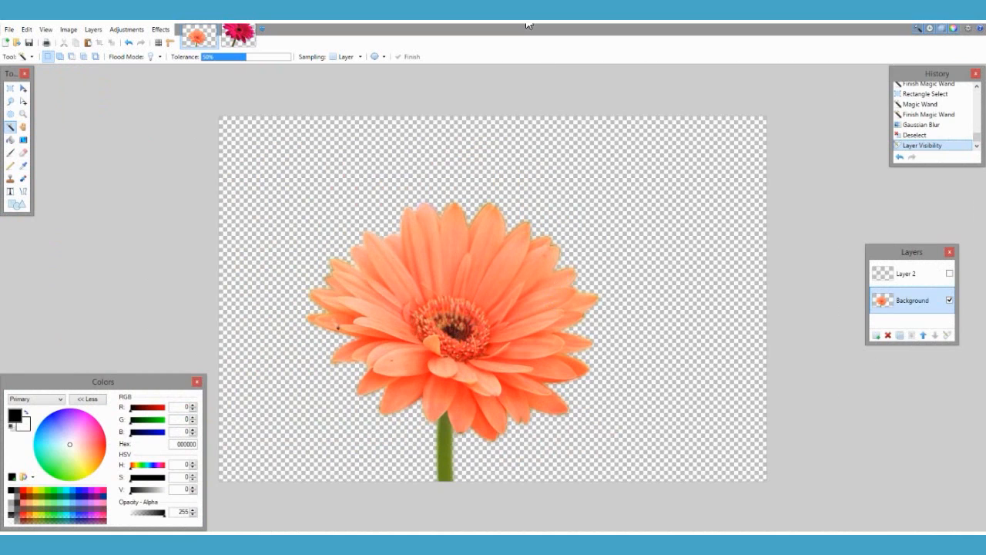
left_click(238, 34)
left_click(196, 40)
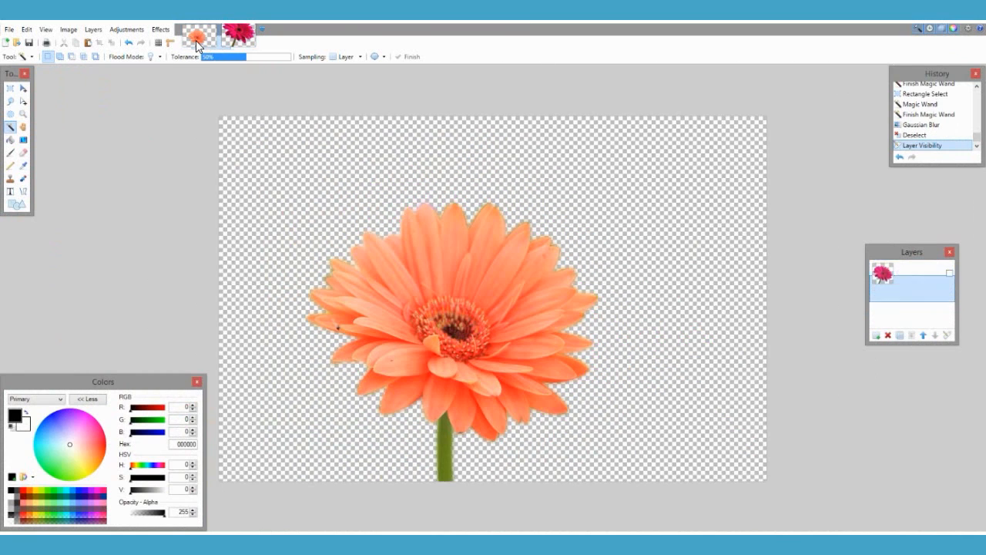